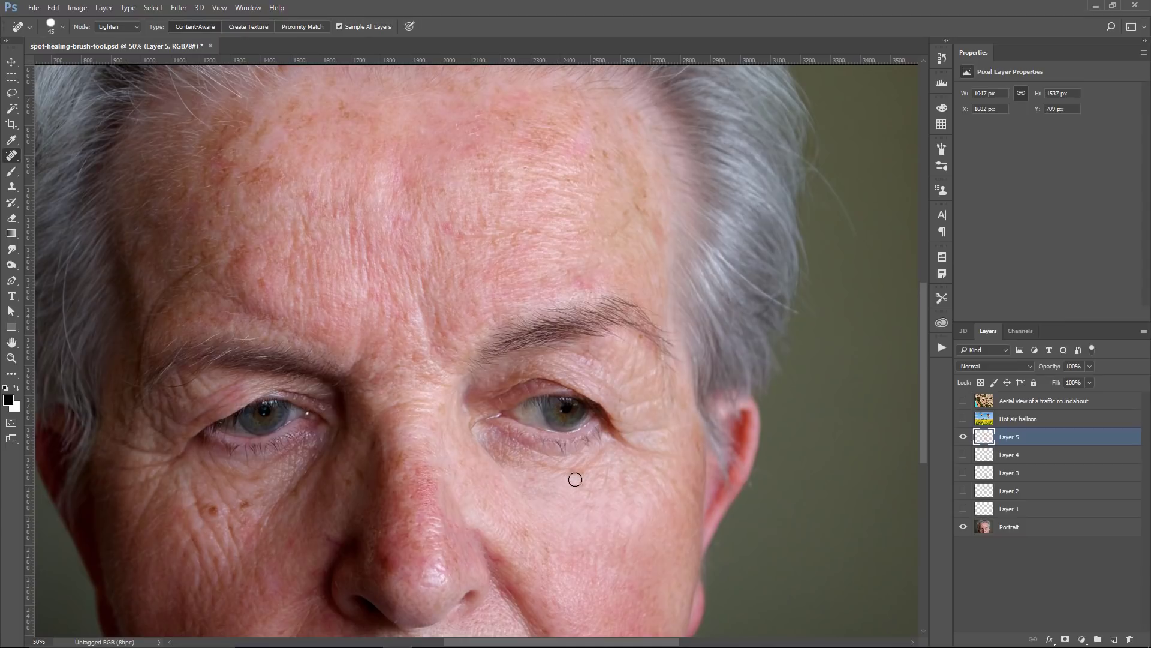
Step: Heal the wrinkles below the right eye on Layer 5, then toggle it to compare before and after
left_click_drag(542, 474, 613, 473)
left_click(962, 436)
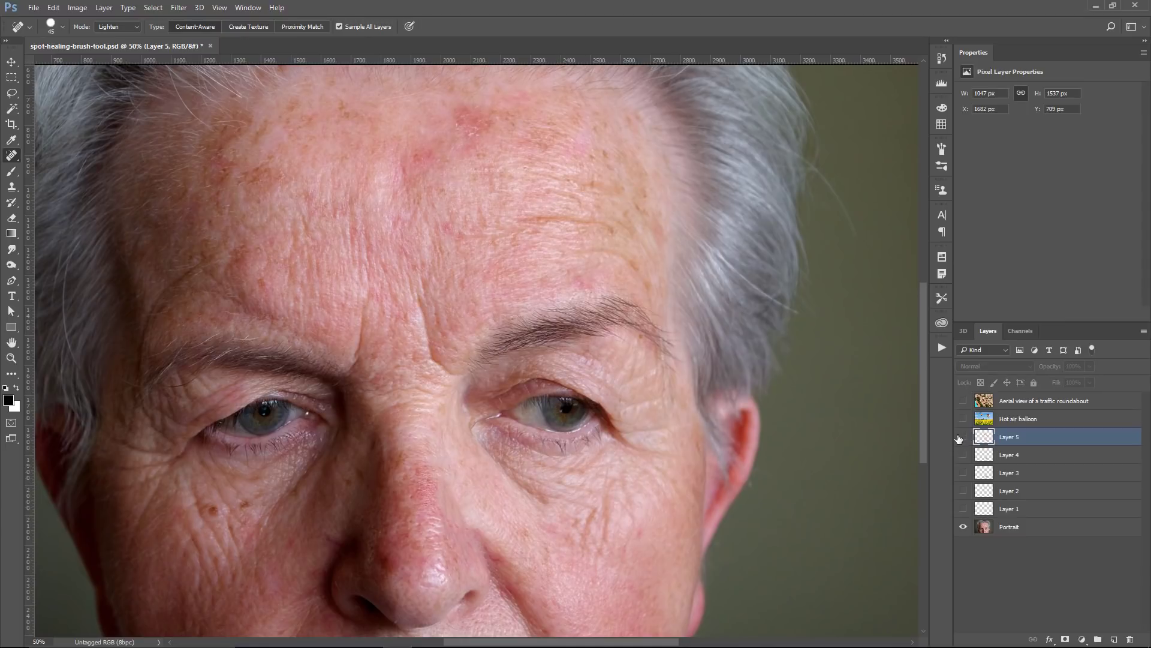
left_click(962, 437)
left_click(963, 437)
left_click(962, 437)
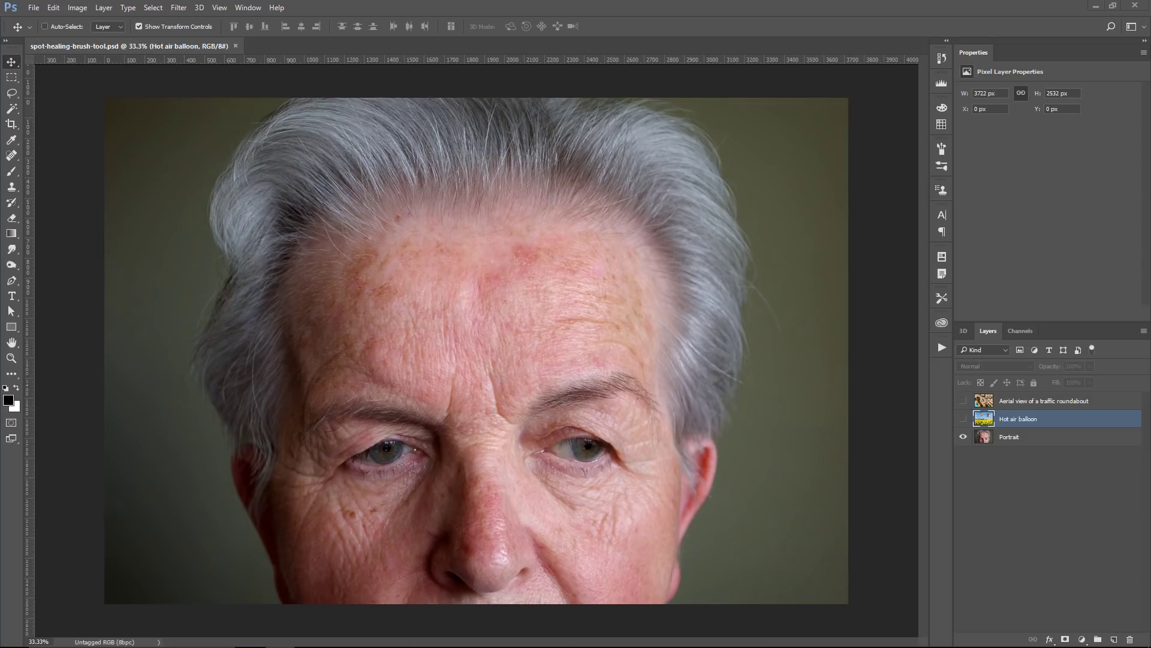
Step: Briefly preview the Hot air balloon and roundabout photos, then select the Spot Healing Brush
left_click(963, 418)
left_click(963, 419)
left_click(964, 400)
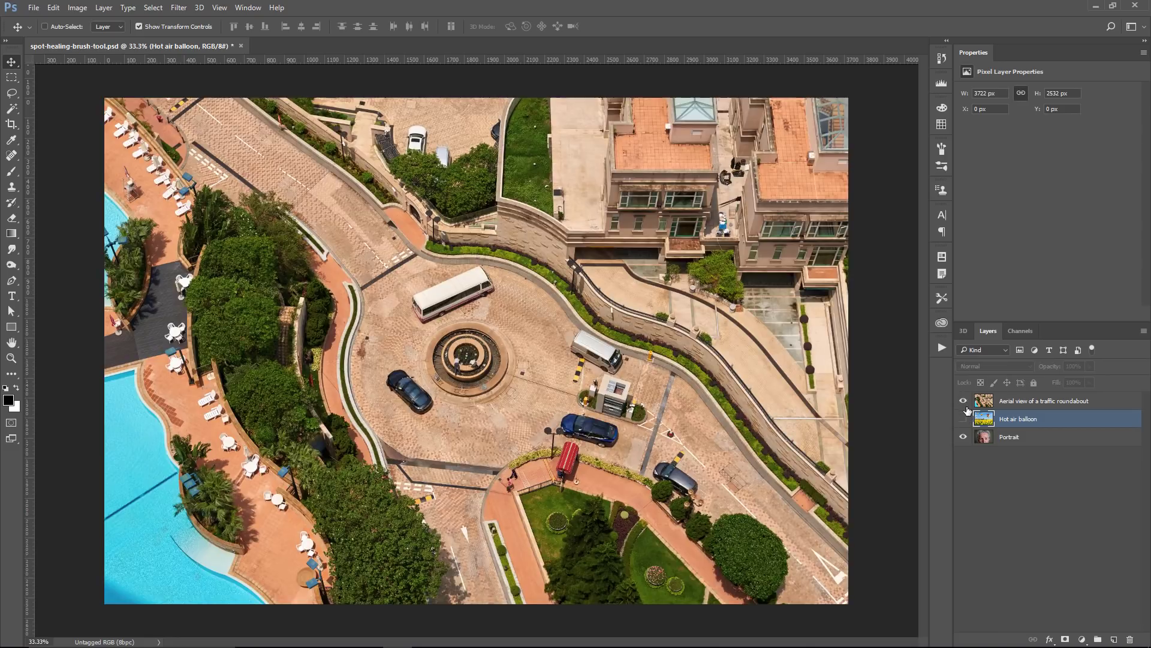
left_click(965, 401)
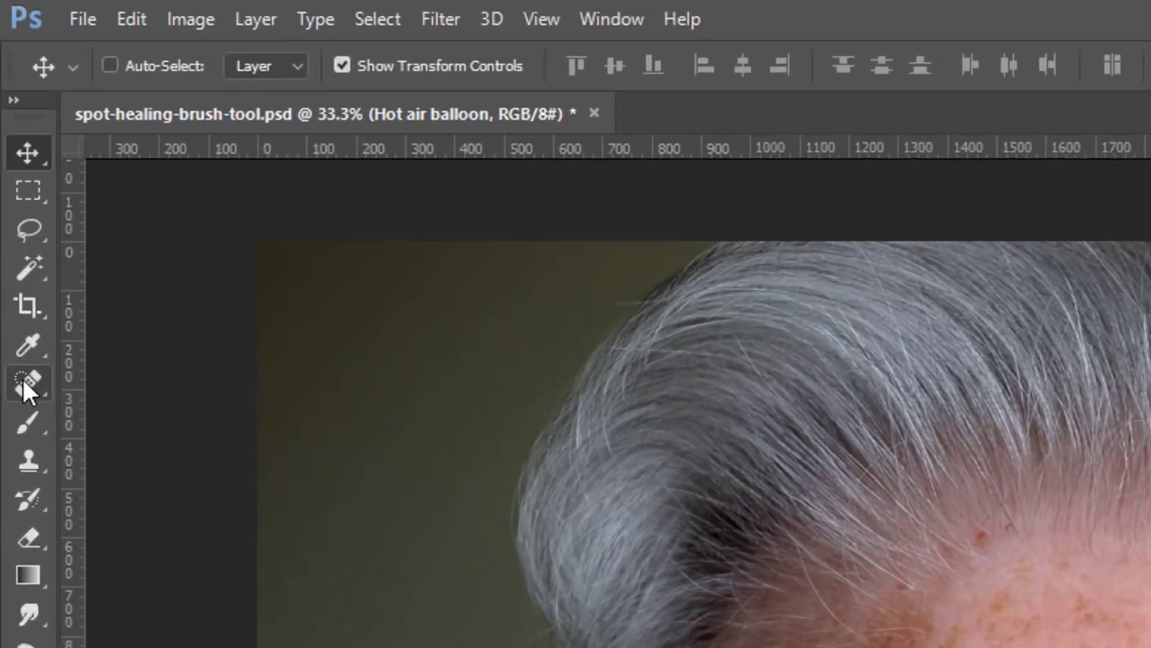
left_click(11, 156)
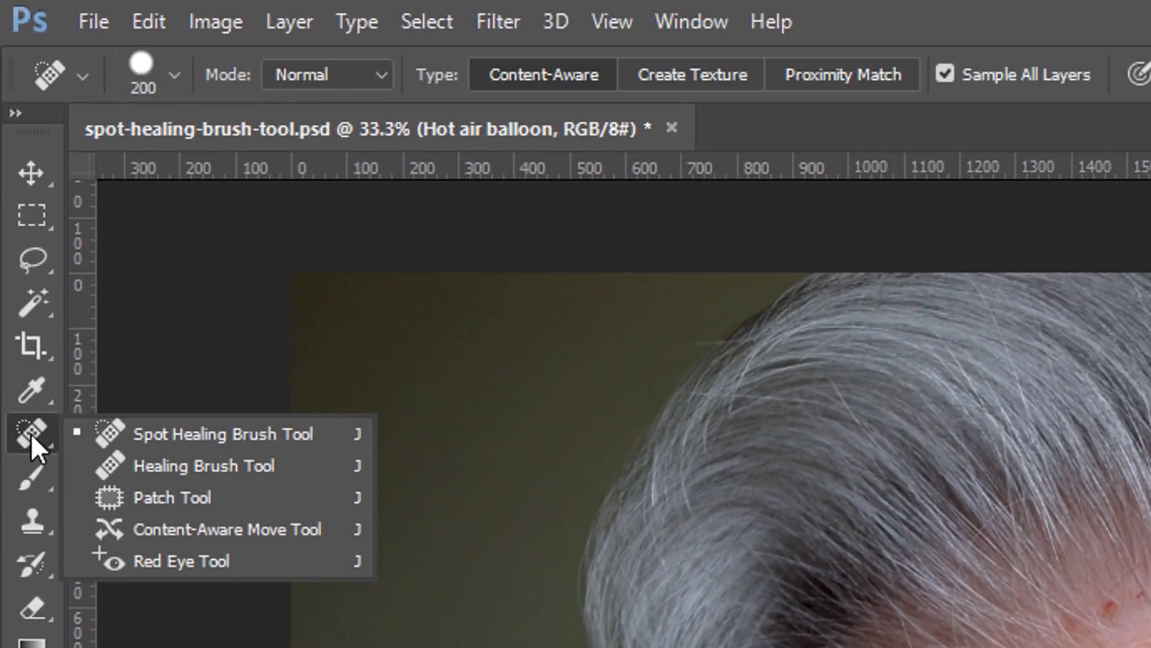
left_click(213, 437)
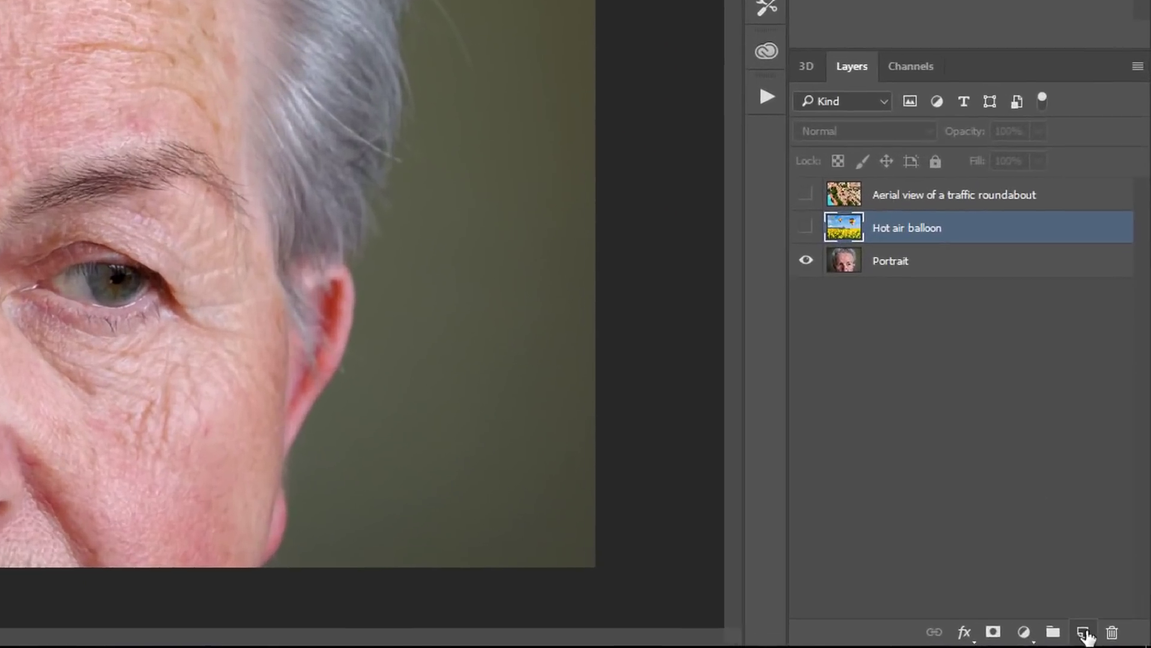
Step: Add Layer 1 above Portrait and heal the eyebrow blemish, brow crease and eye-corner spot at size 80
left_click(1087, 636)
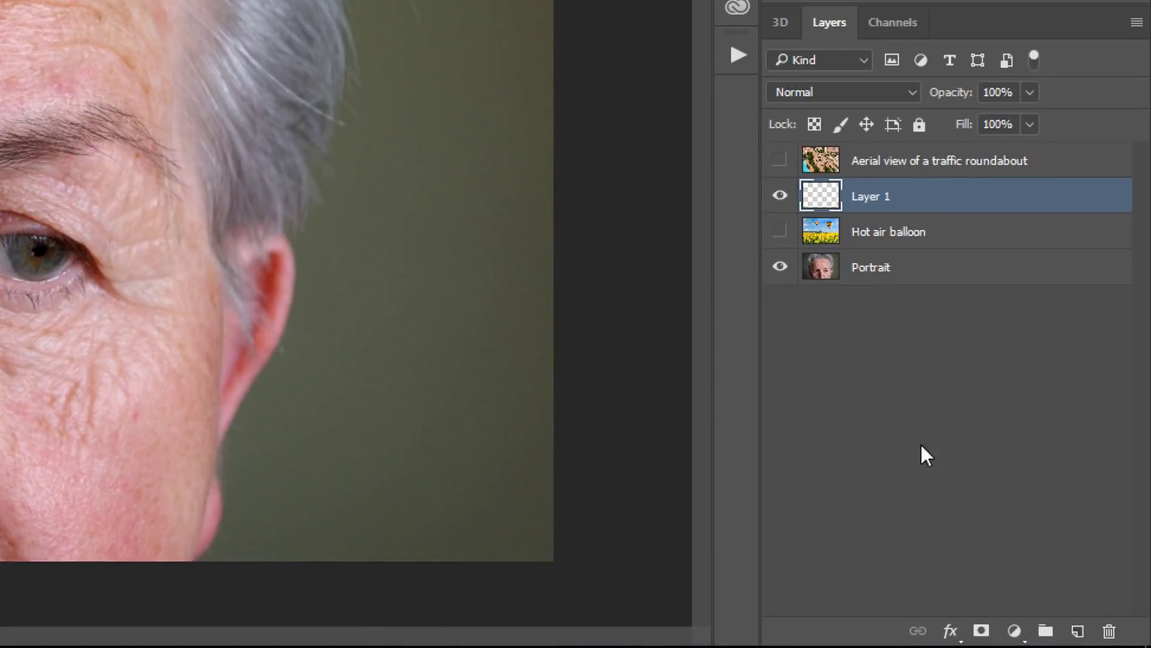
left_click_drag(863, 227, 818, 255)
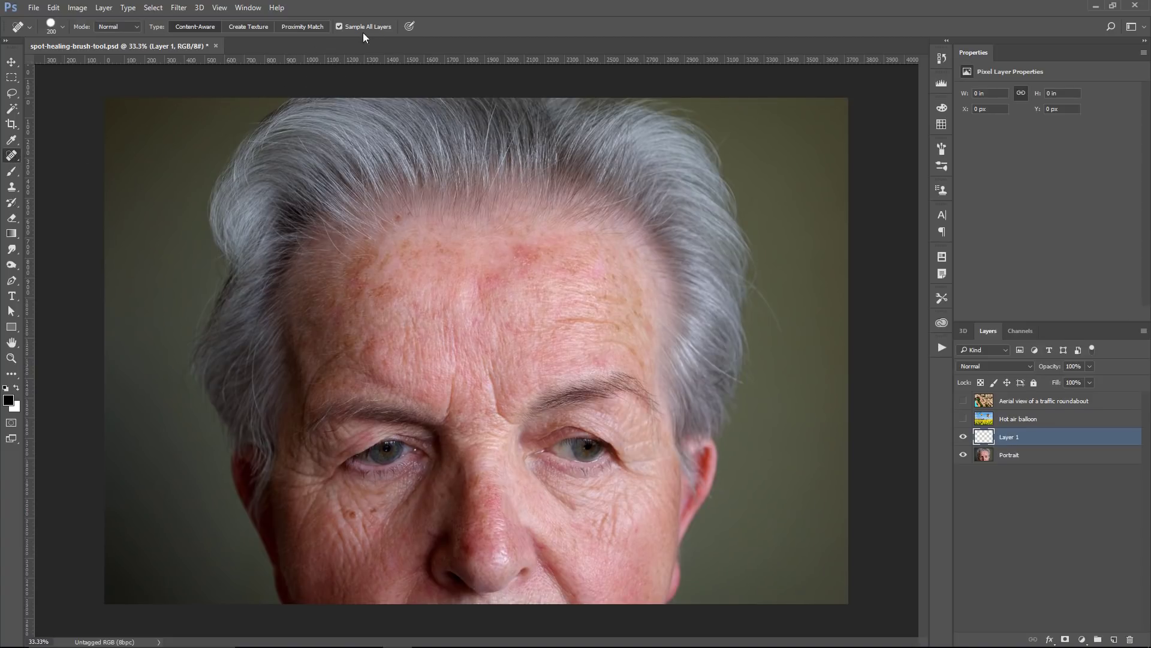
left_click(545, 422)
key("bracketleft")
key("bracketleft")
key("bracketleft")
key("bracketleft")
key("bracketleft")
key("bracketleft")
left_click_drag(447, 381, 445, 424)
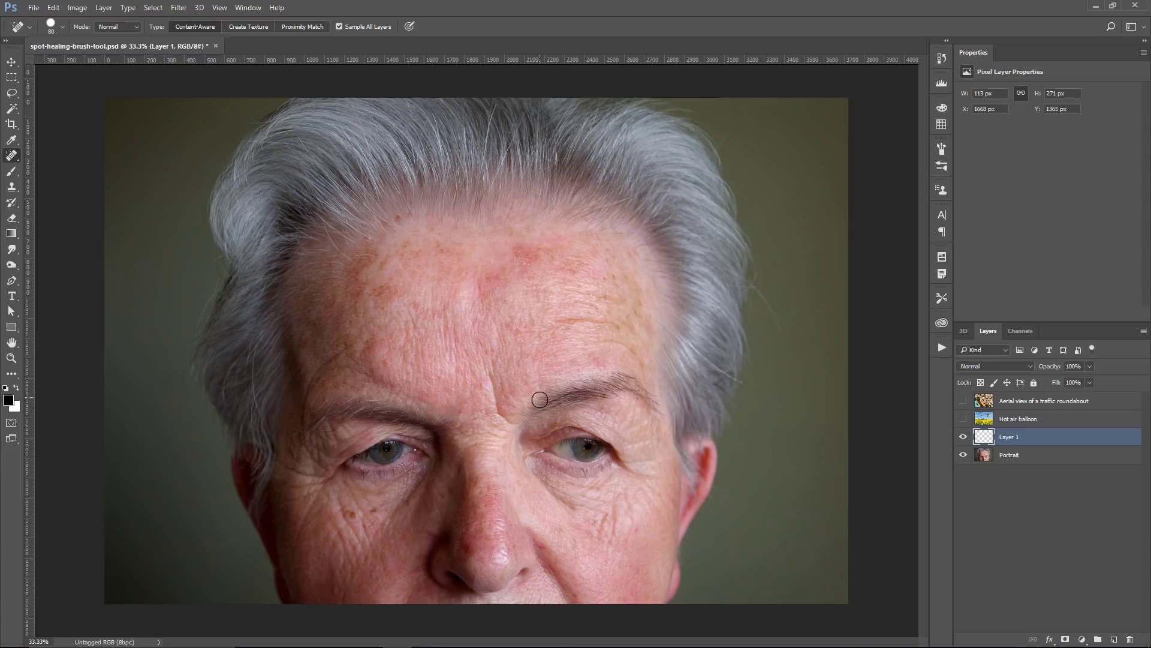
left_click(560, 441)
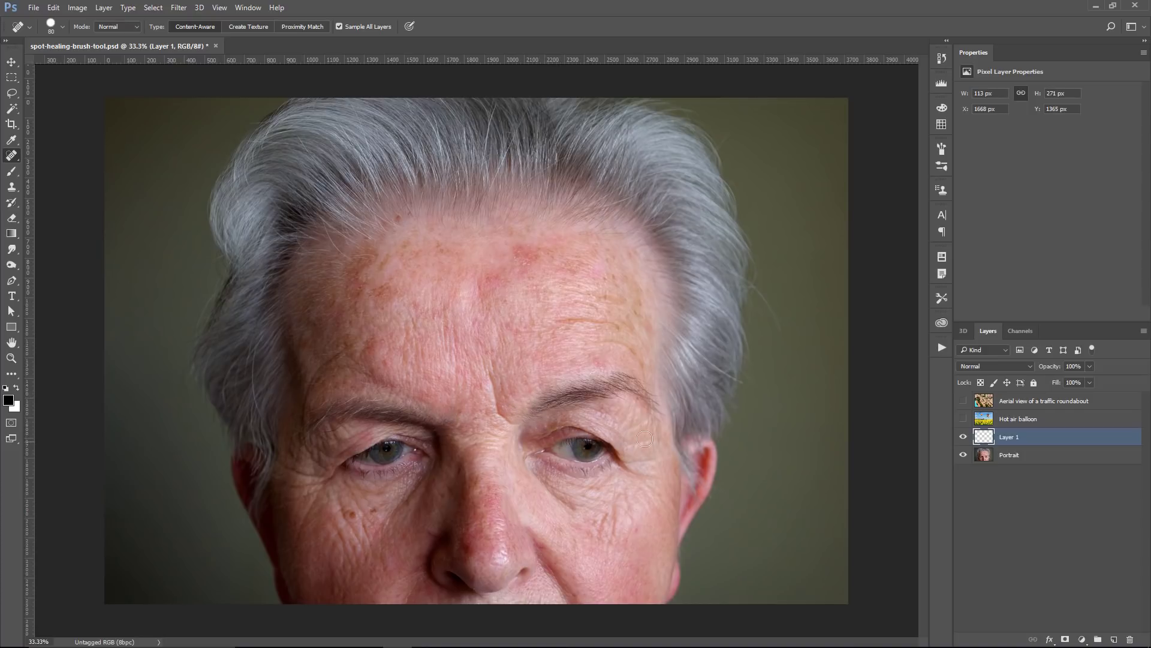
left_click(963, 437)
Step: Zoom to 200% on the brow crease and try Layer 1 in Lighten blend mode against the original
key("z")
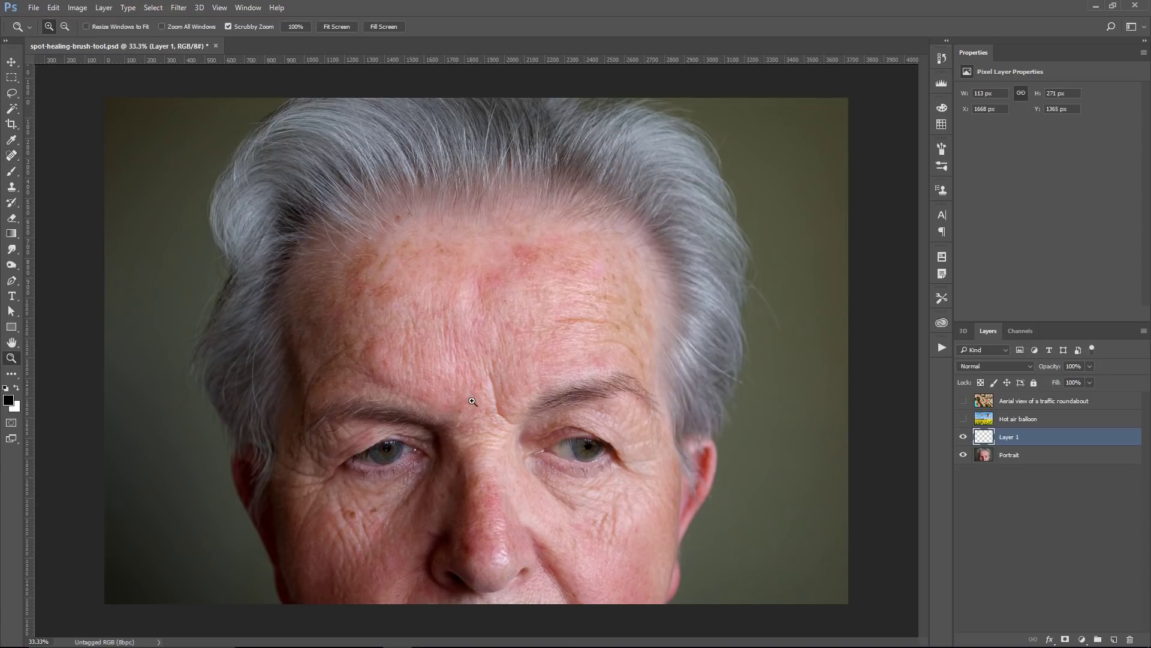
left_click_drag(474, 401, 745, 418)
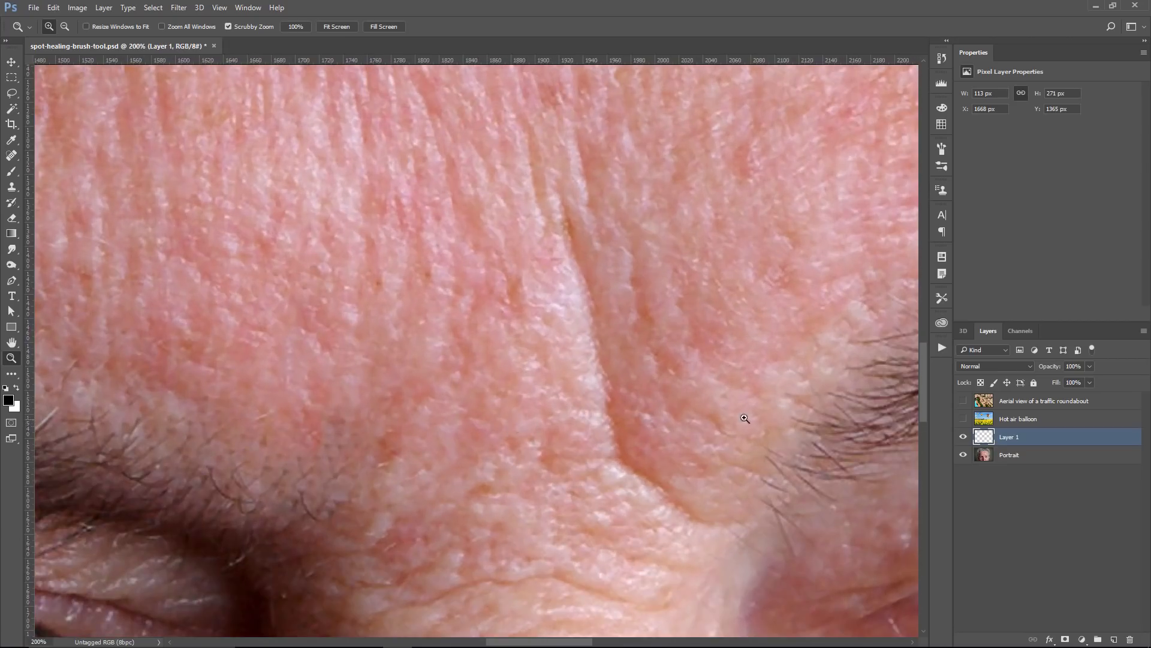
left_click(972, 438)
left_click(972, 439)
left_click(998, 366)
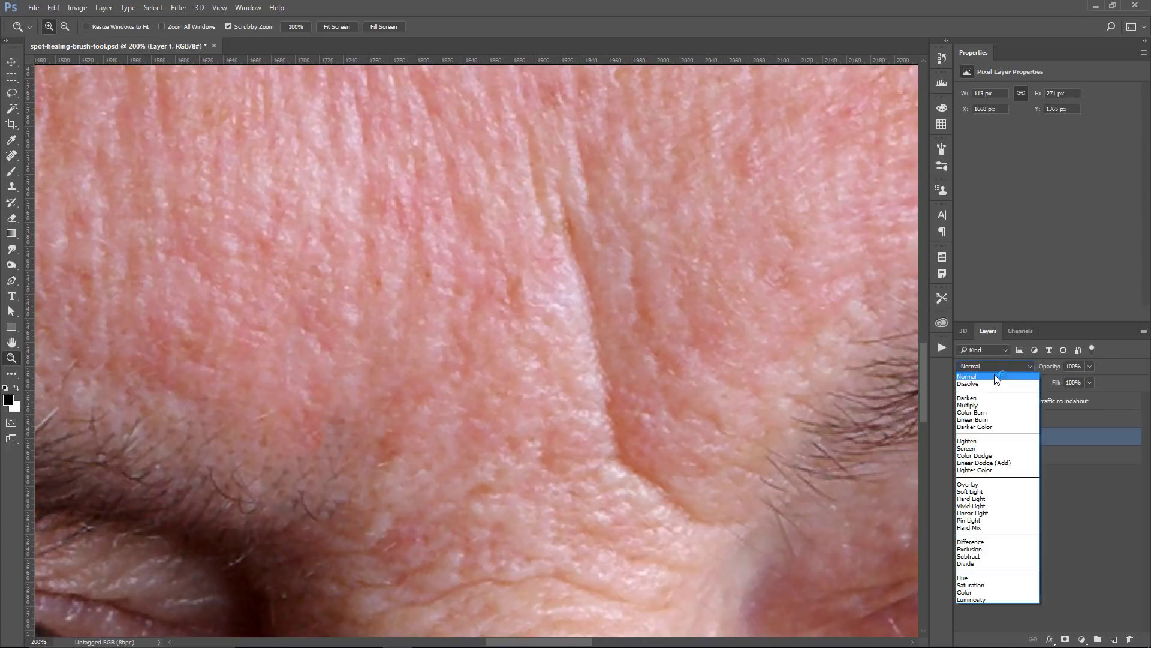
left_click(979, 444)
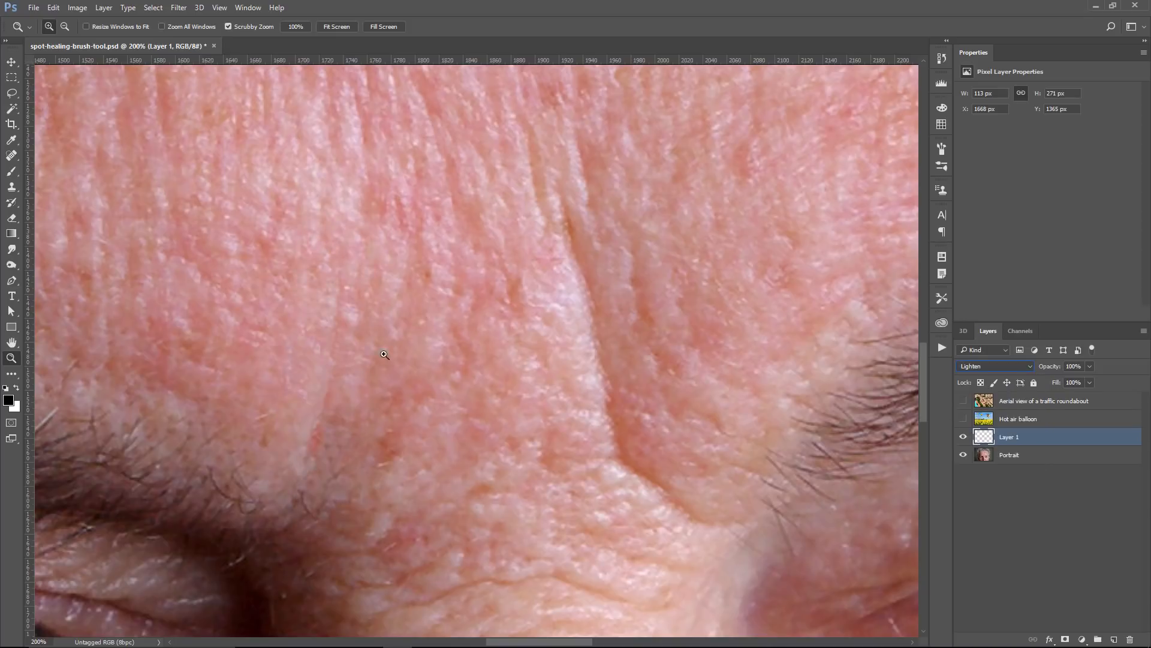
left_click(963, 437)
left_click(963, 437)
Step: Compare Lighten with Normal, settle on Lighter Color for Layer 1, and fit the face on screen
left_click(991, 366)
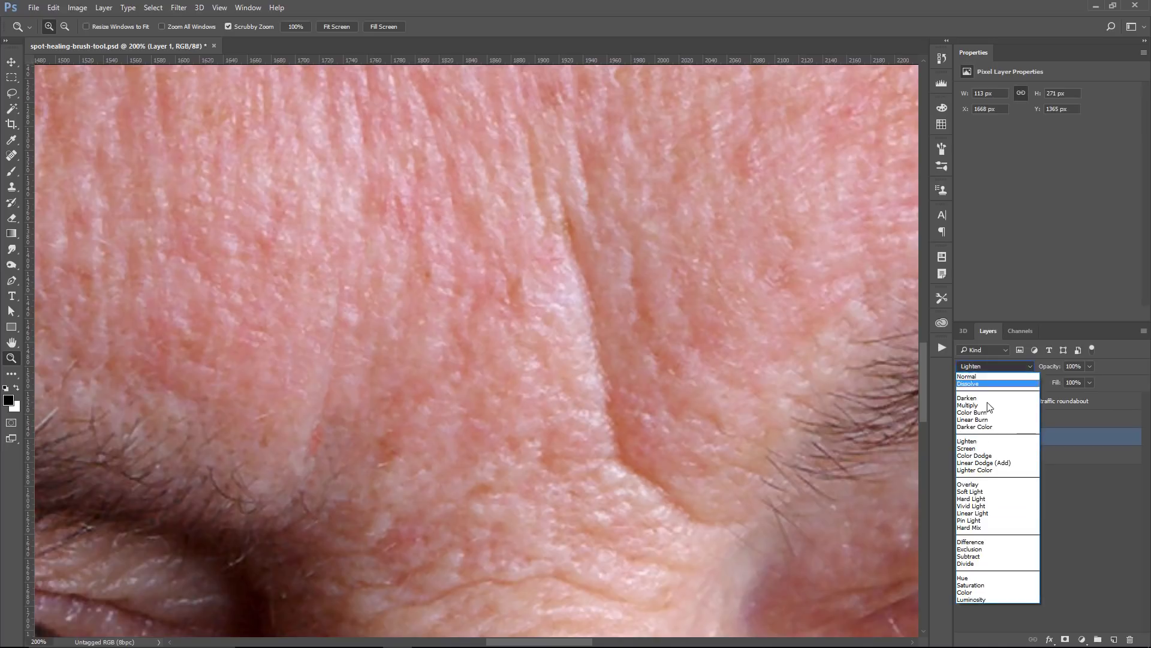
left_click(982, 442)
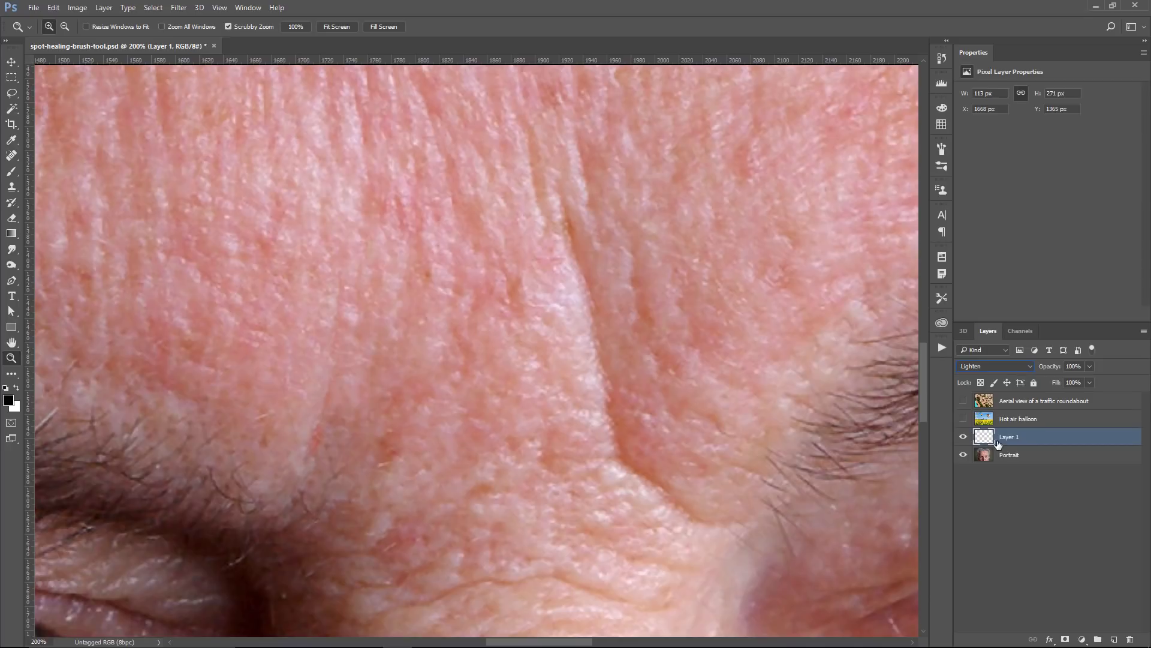
left_click(963, 437)
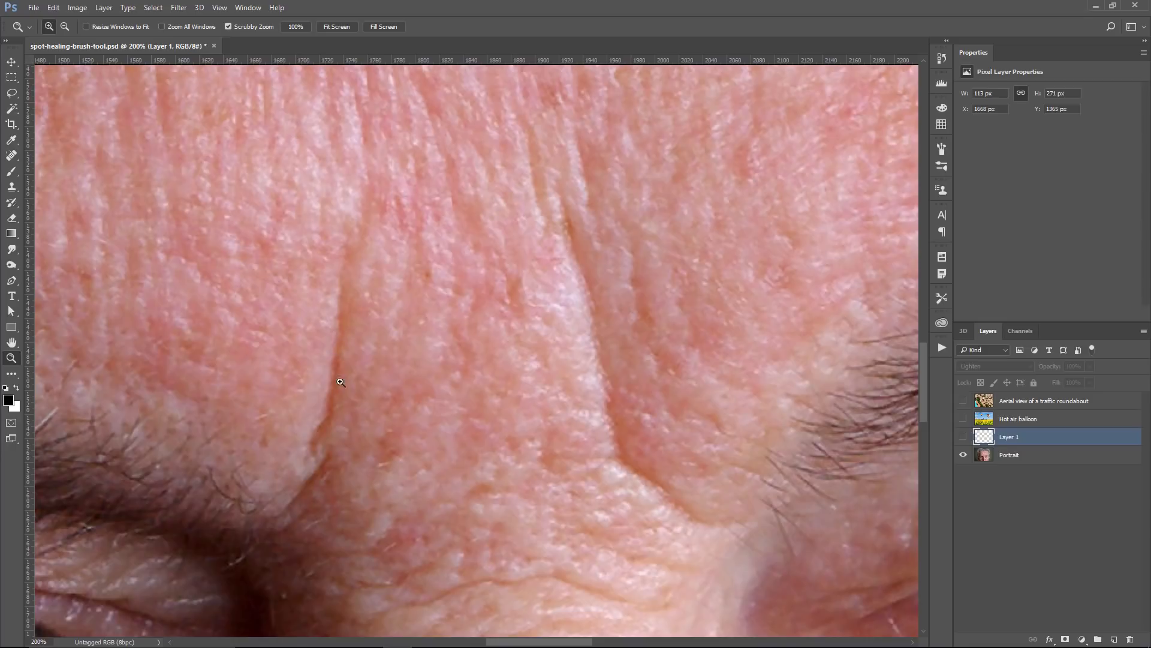
left_click(963, 436)
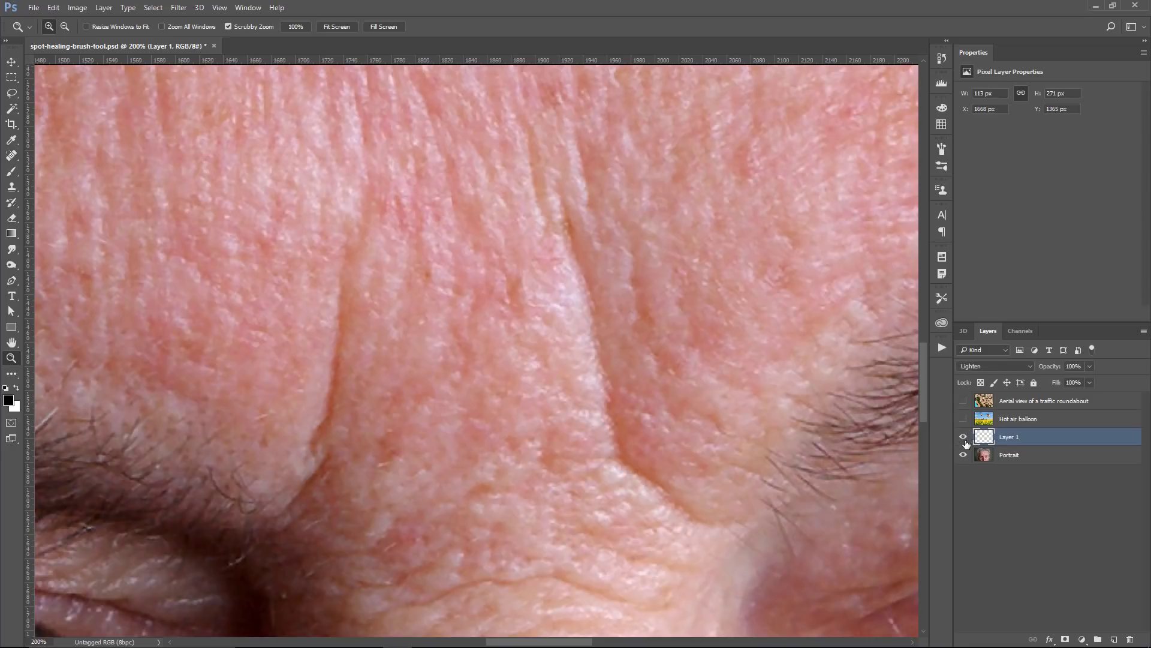
left_click(972, 367)
left_click(977, 372)
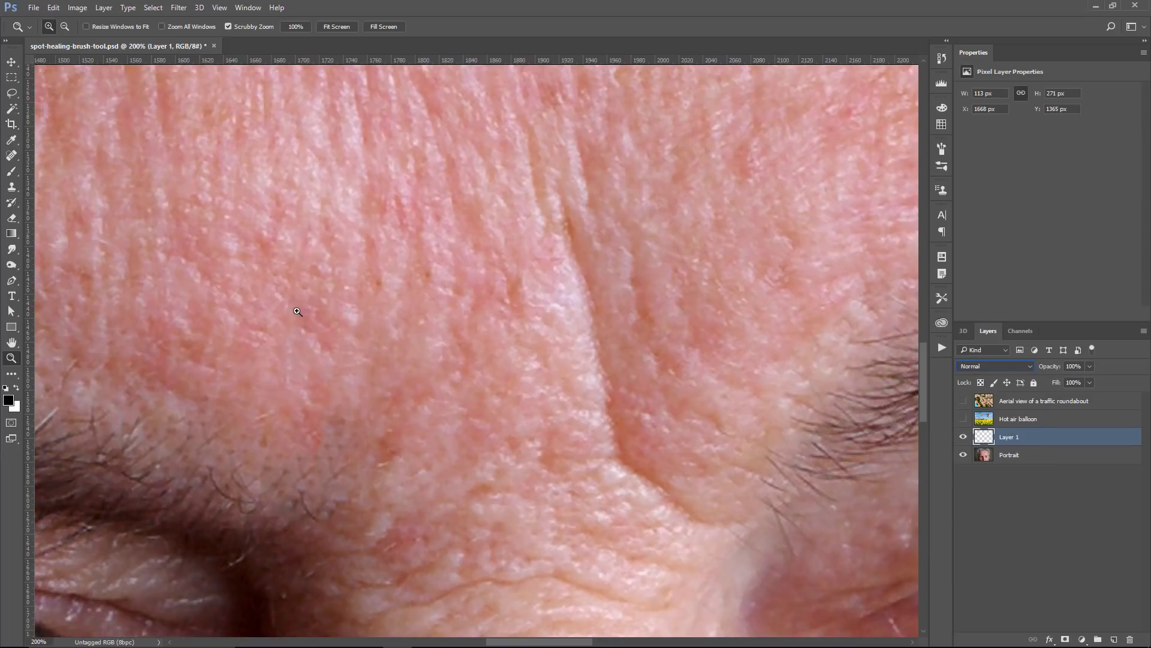
left_click(988, 367)
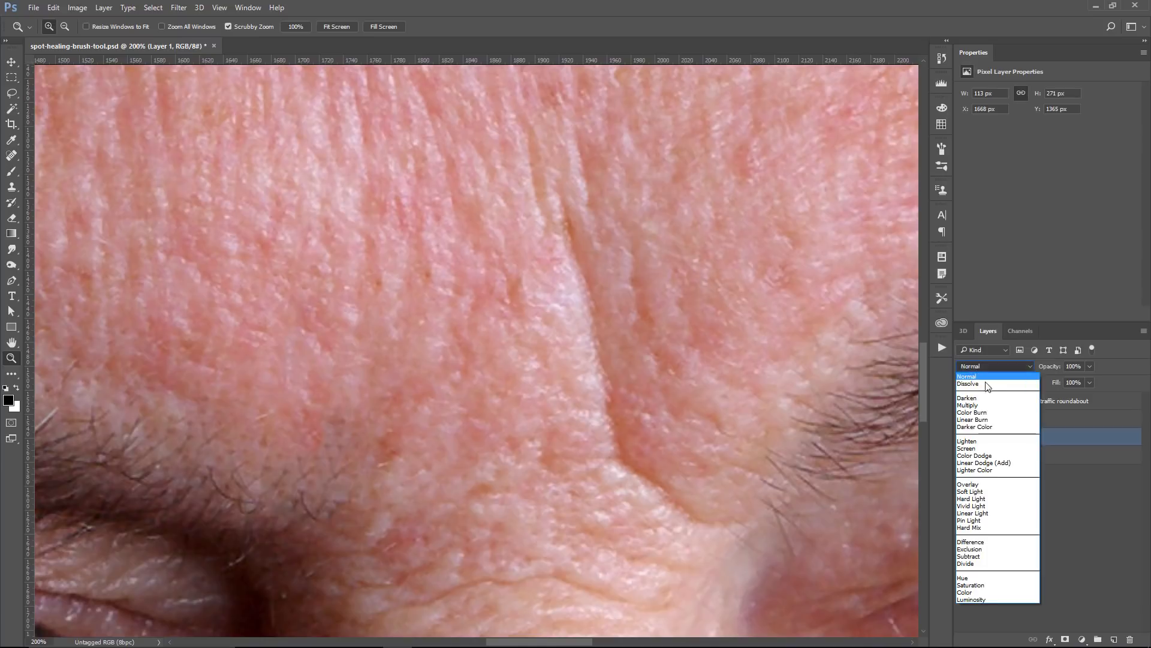
left_click(988, 471)
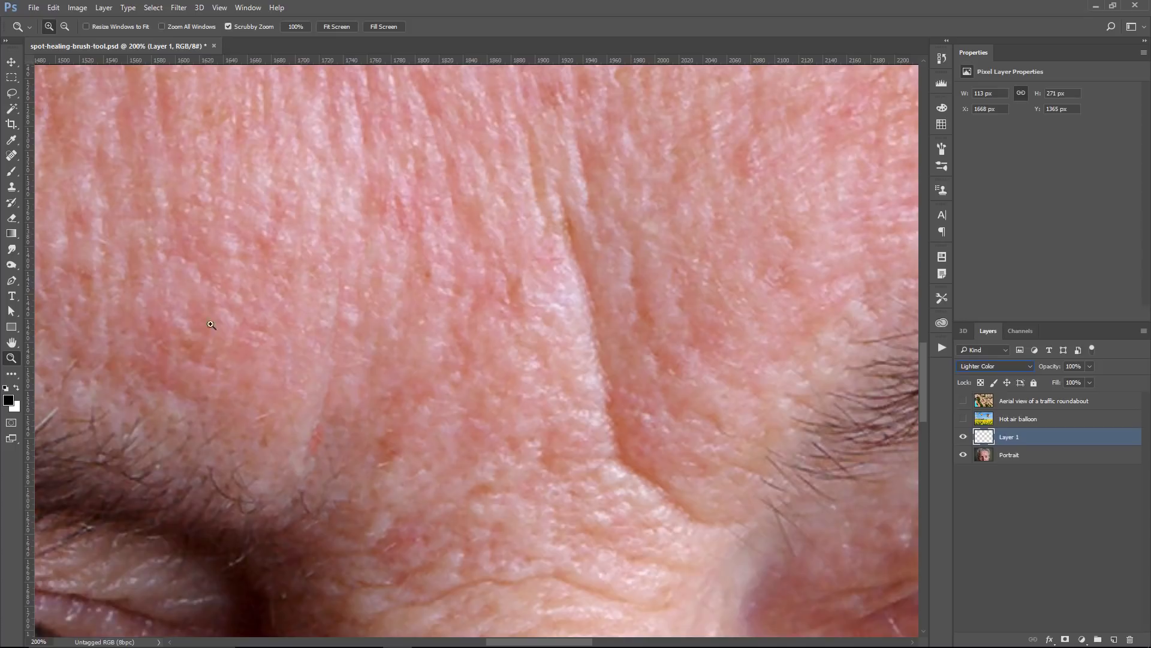
double_click(11, 342)
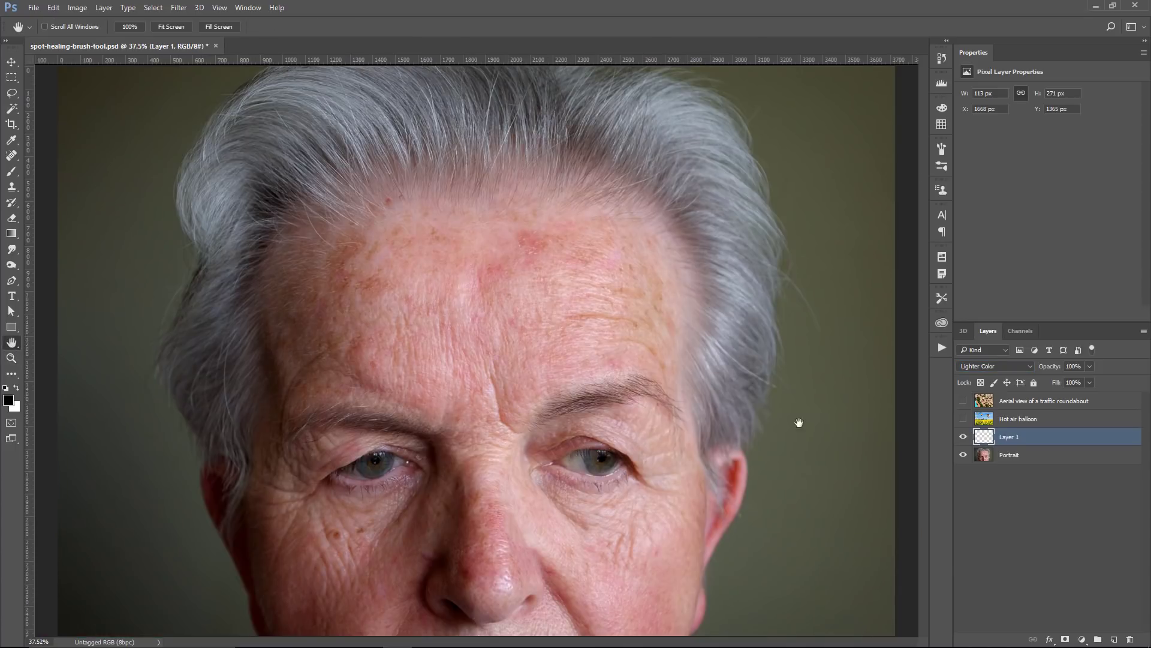
Step: Hide Layer 1, add an empty Layer 2, and set the Spot Healing Brush mode to Lighten
left_click(962, 438)
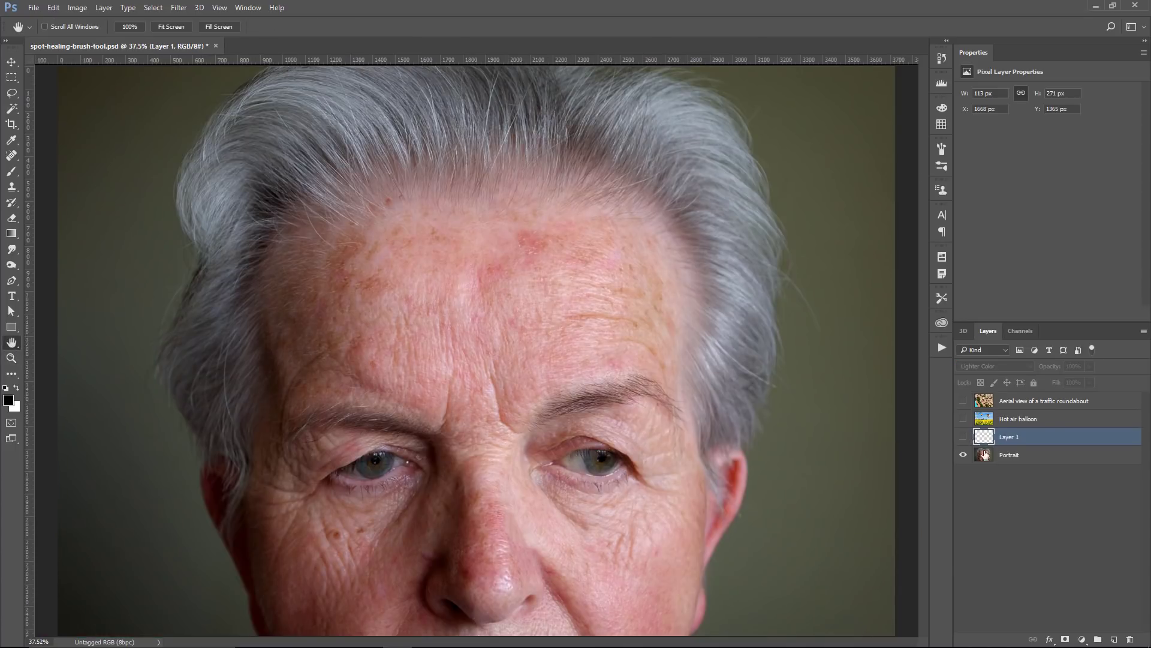
left_click(1114, 638)
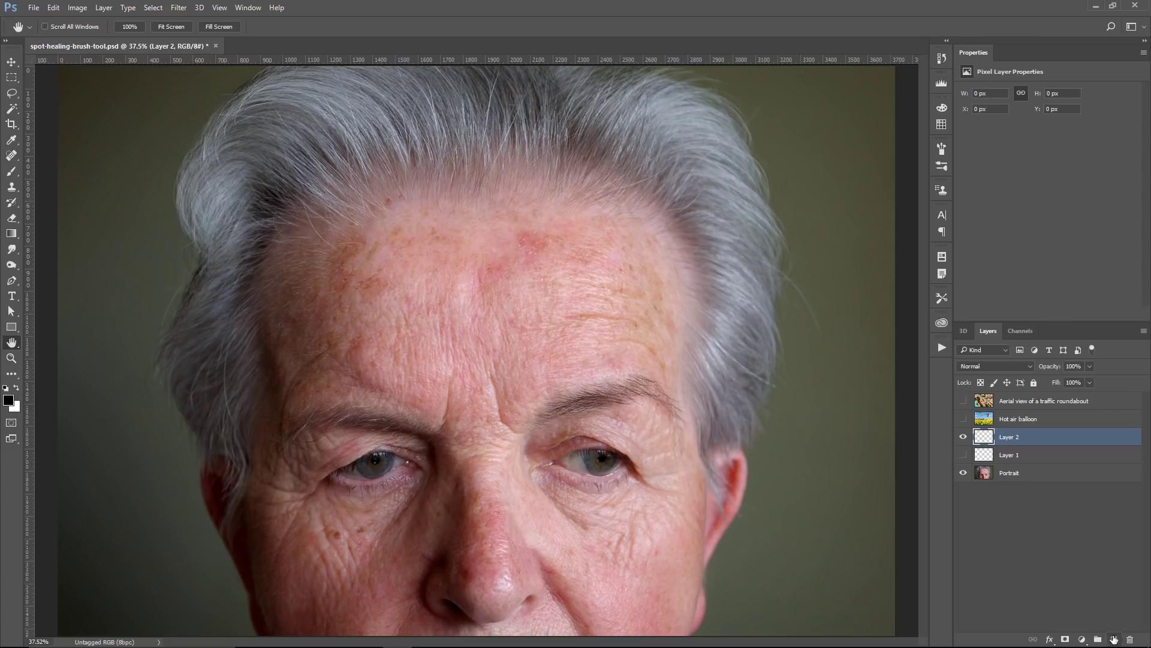
left_click(12, 157)
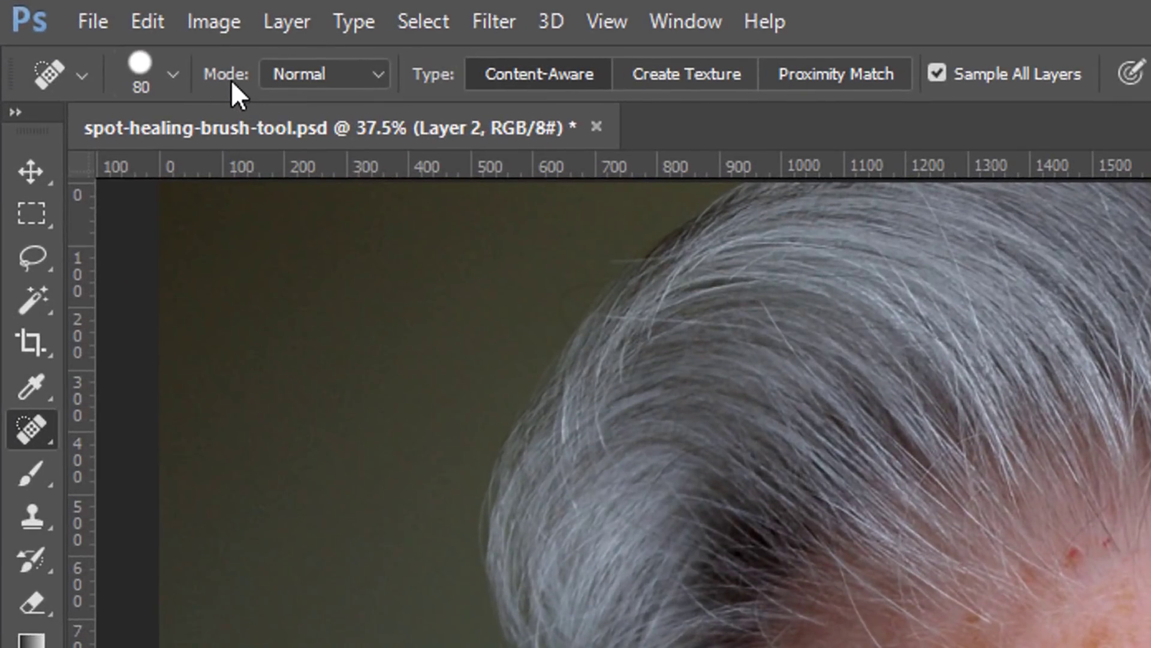
left_click(317, 84)
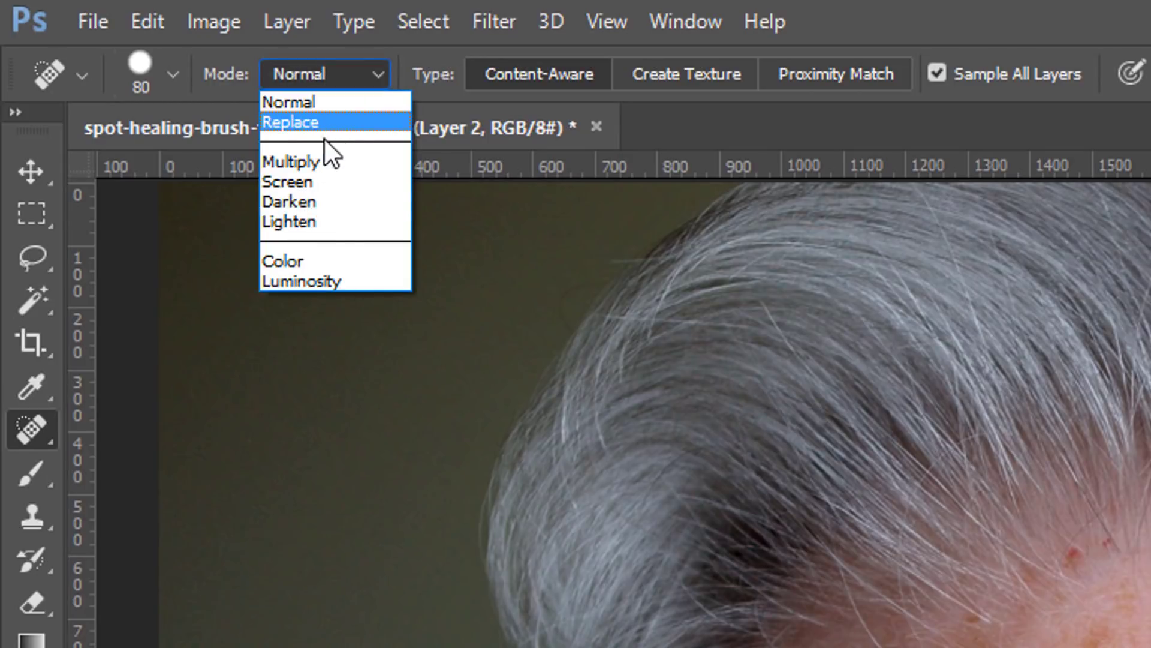
left_click(318, 221)
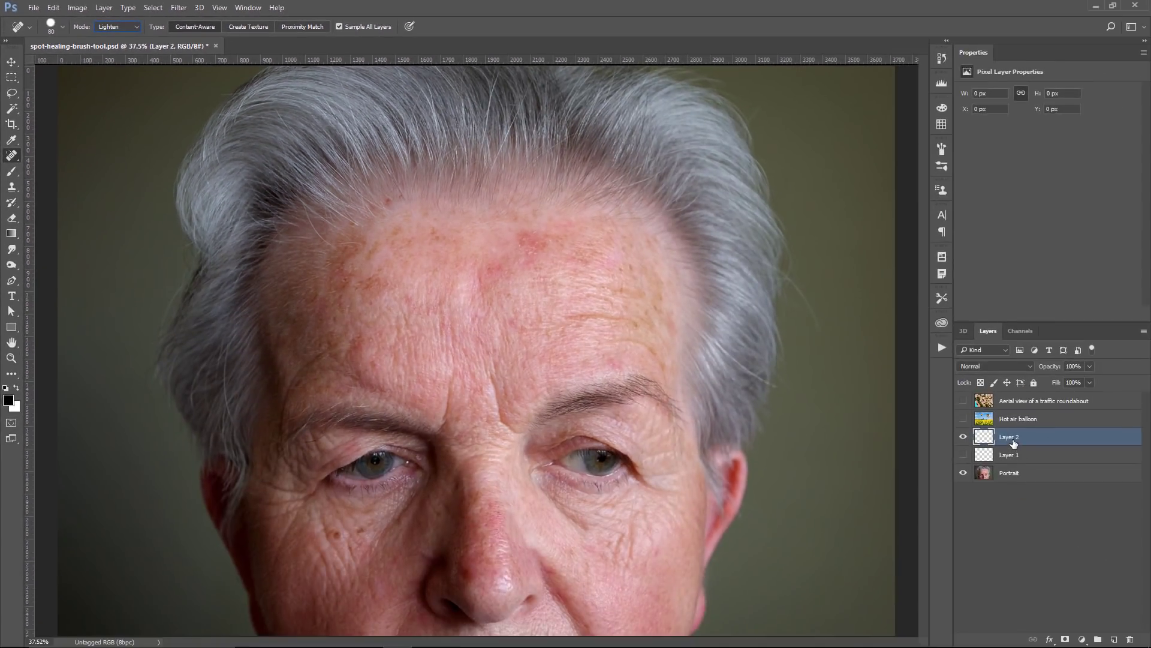
Step: Heal the vertical forehead wrinkle on Layer 2 with a smaller brush and compare it zoomed in
key("bracketleft")
key("bracketleft")
key("bracketleft")
key("bracketleft")
key("bracketleft")
key("bracketleft")
left_click_drag(448, 402, 448, 384)
key("z")
left_click_drag(443, 413, 451, 414)
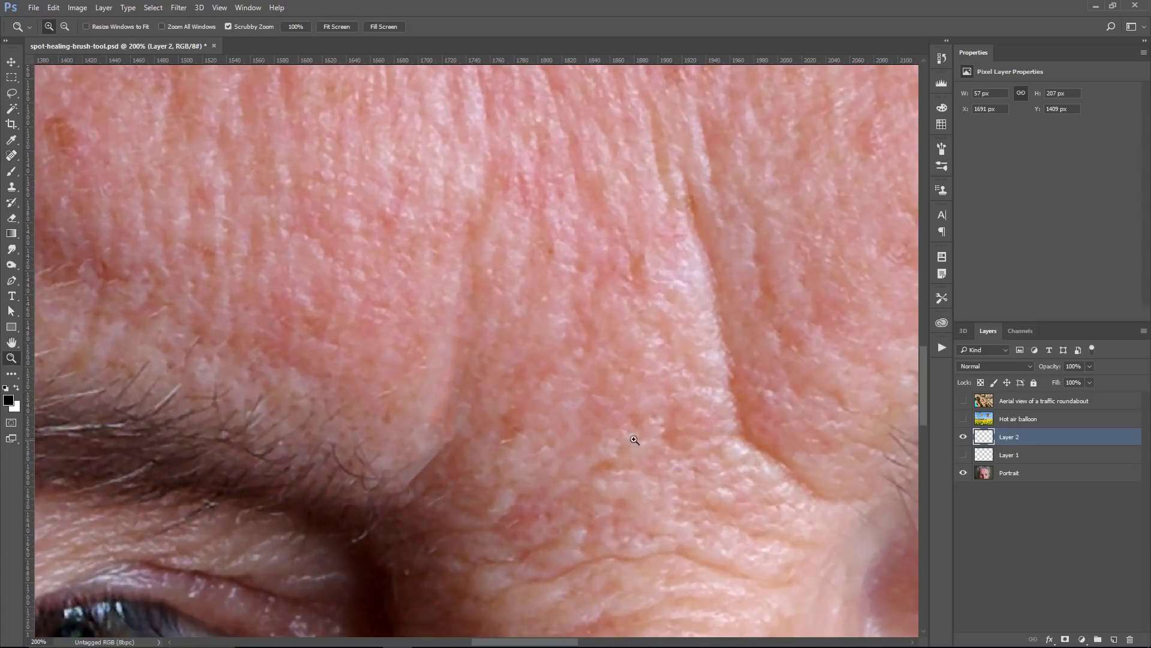
left_click(964, 438)
left_click(964, 438)
left_click(966, 439)
left_click(964, 439)
left_click(964, 438)
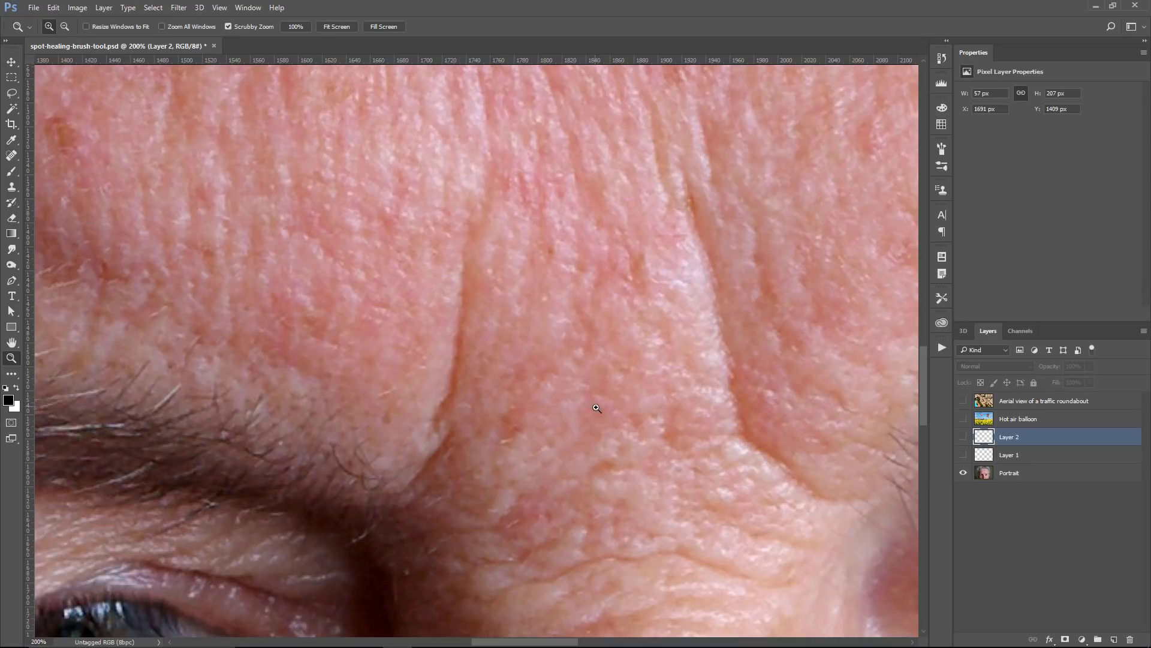
Step: Zoom back out to 50% on the face and add an empty Layer 3
left_click(618, 399, "alt")
left_click(619, 399, "alt")
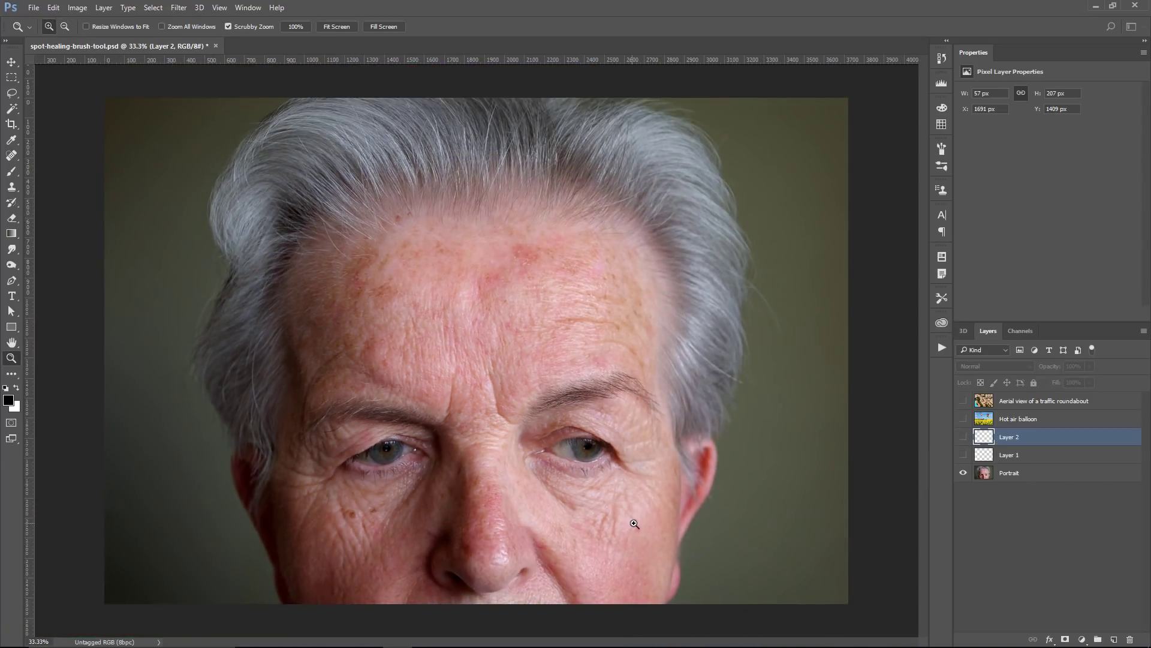
left_click(629, 510)
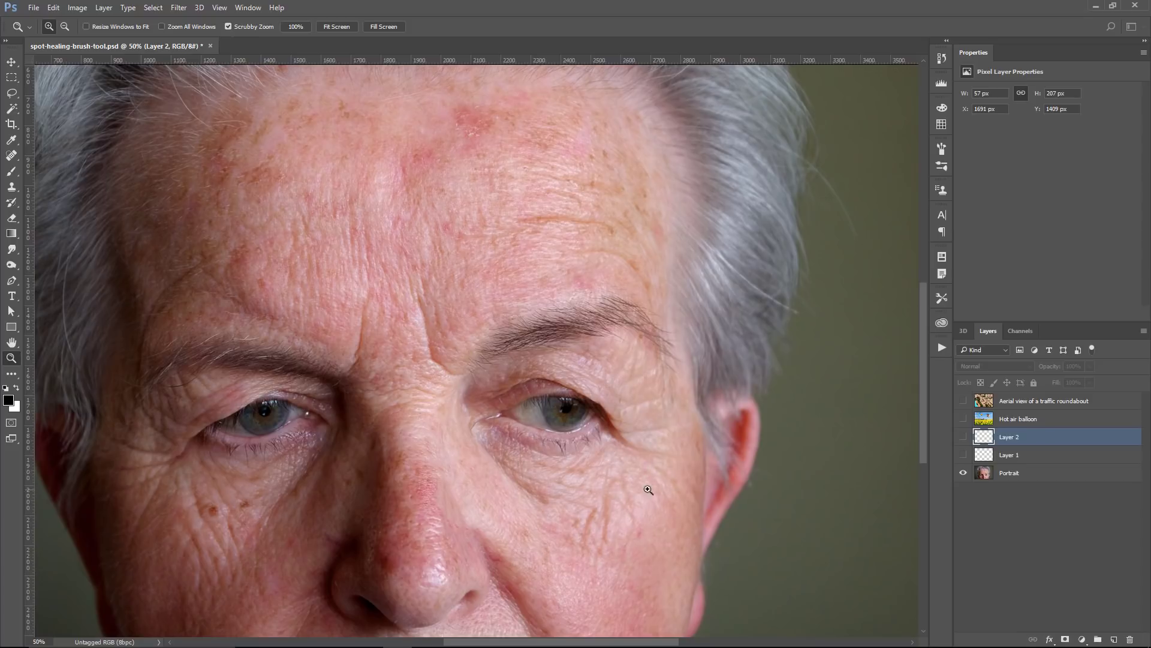
left_click(1113, 640)
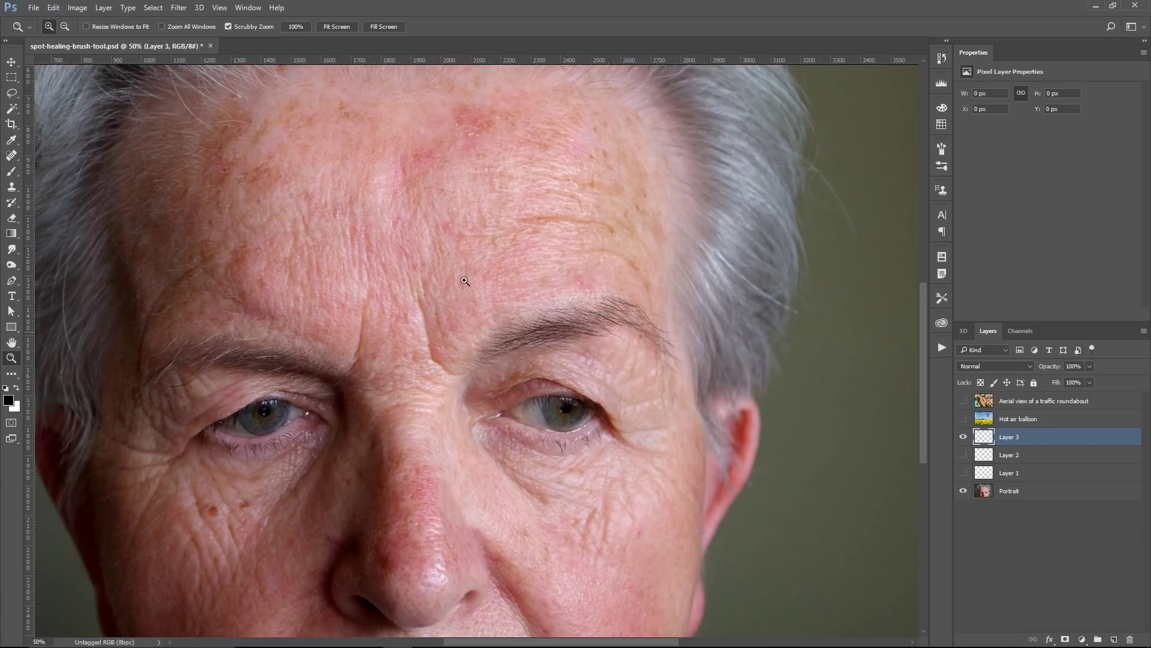
Step: In Normal mode at brush size 250, heal the cheek wrinkles under the right eye, then hide Layer 3
left_click(11, 155)
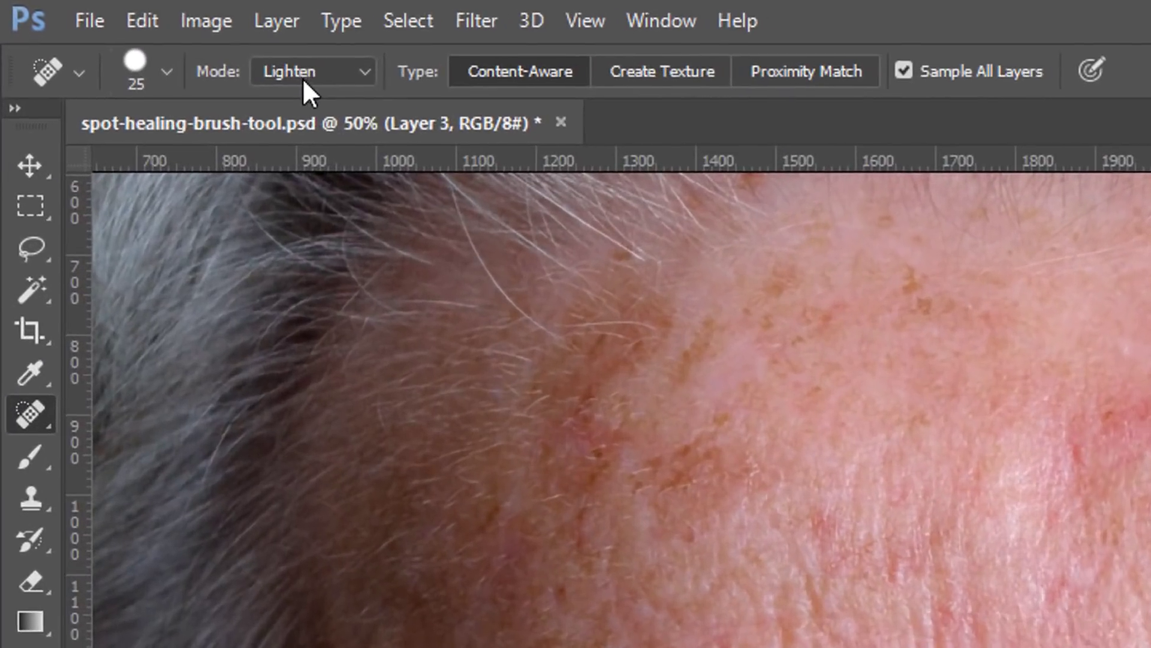
left_click(113, 26)
left_click(311, 103)
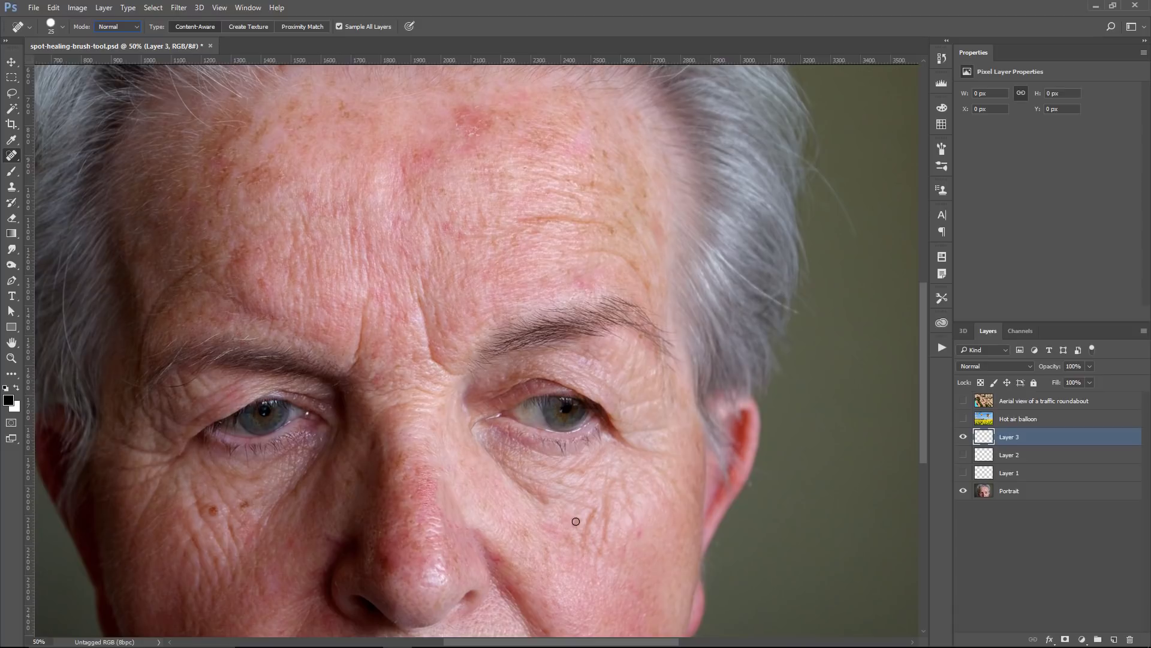
left_click(591, 527)
key("bracketright")
key("bracketright")
key("bracketright")
key("bracketright")
key("bracketright")
key("bracketright")
key("bracketright")
key("bracketright")
key("bracketright")
key("bracketright")
key("bracketright")
key("bracketright")
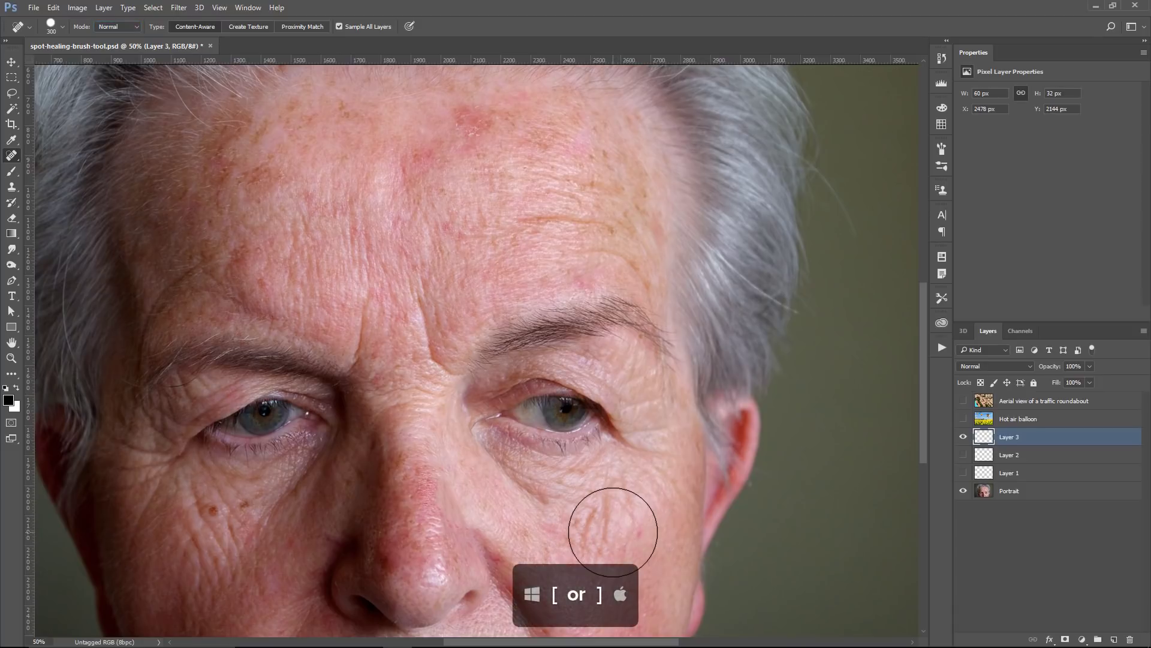
mouse_move(604, 539)
left_mouse_down()
mouse_move(527, 494)
mouse_move(584, 504)
mouse_move(619, 493)
mouse_move(638, 509)
mouse_move(635, 565)
mouse_move(670, 553)
left_mouse_up()
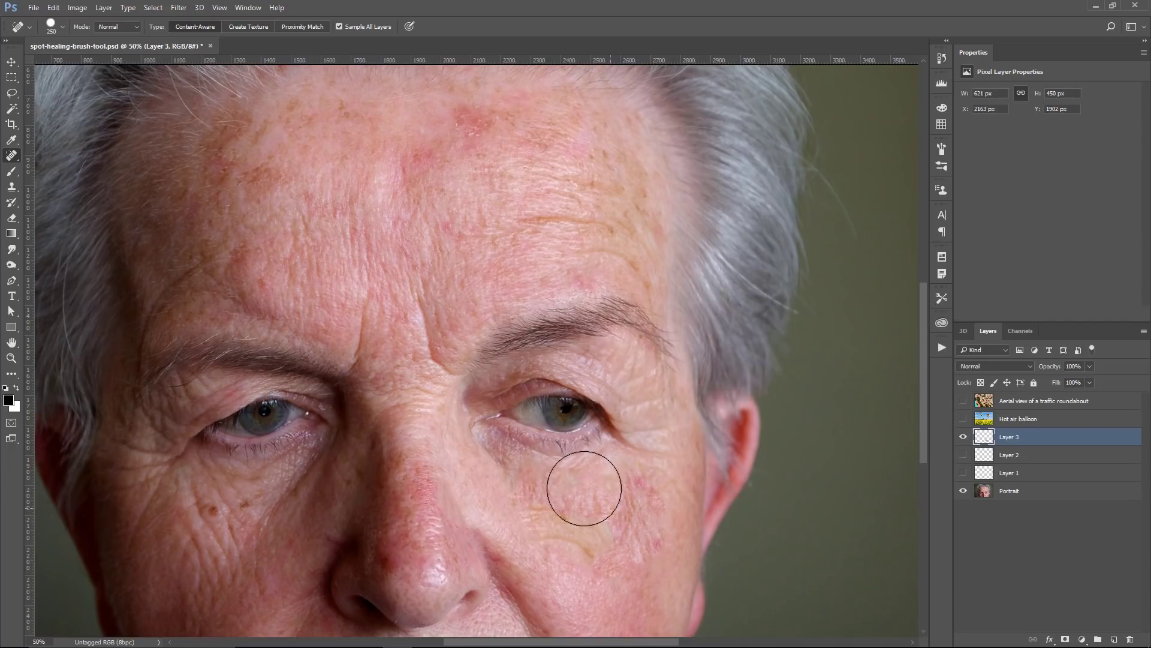
left_click(963, 437)
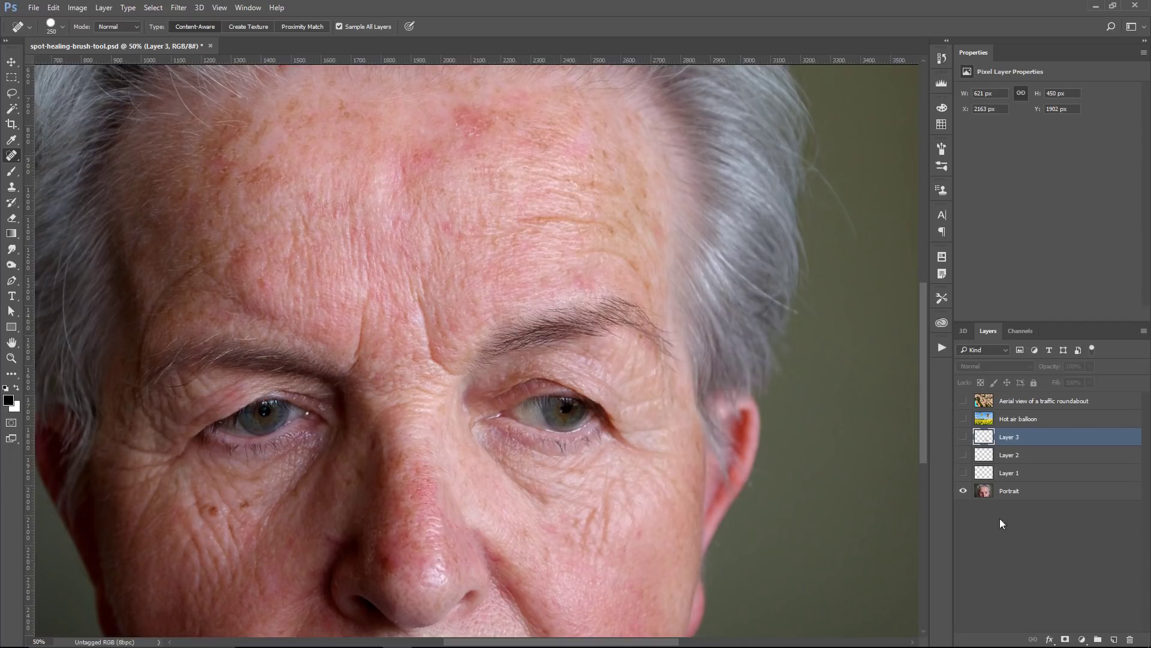
Step: Add Layer 4, set the healing mode to Lighten, and heal the right cheek wrinkles
left_click(1114, 640)
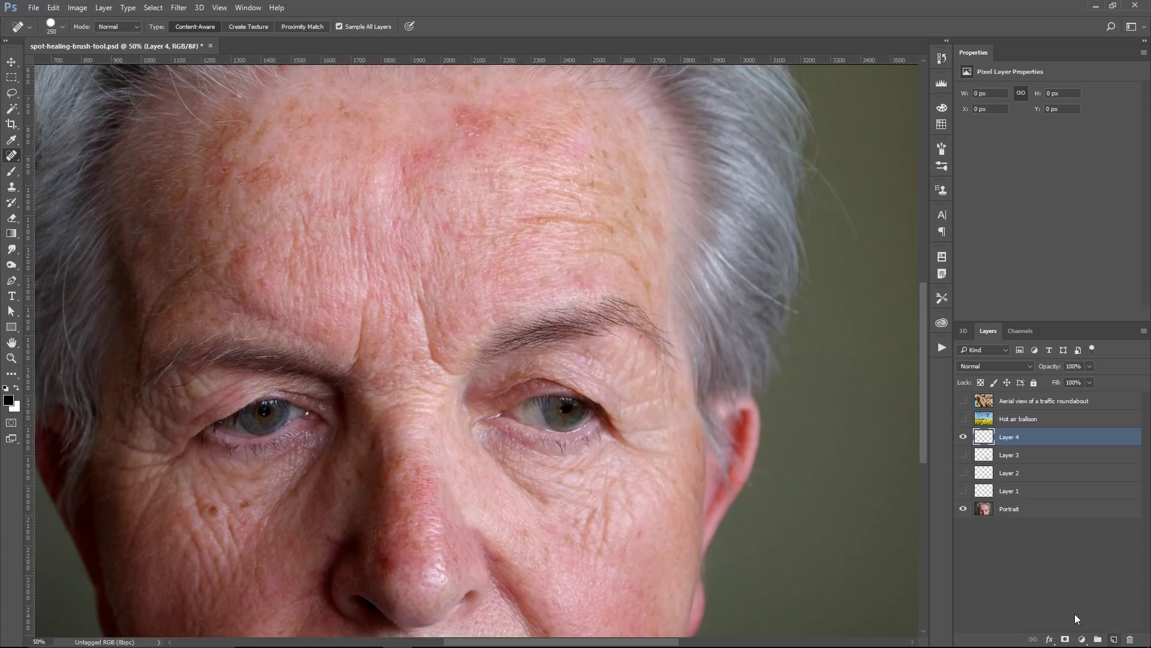
left_click(125, 27)
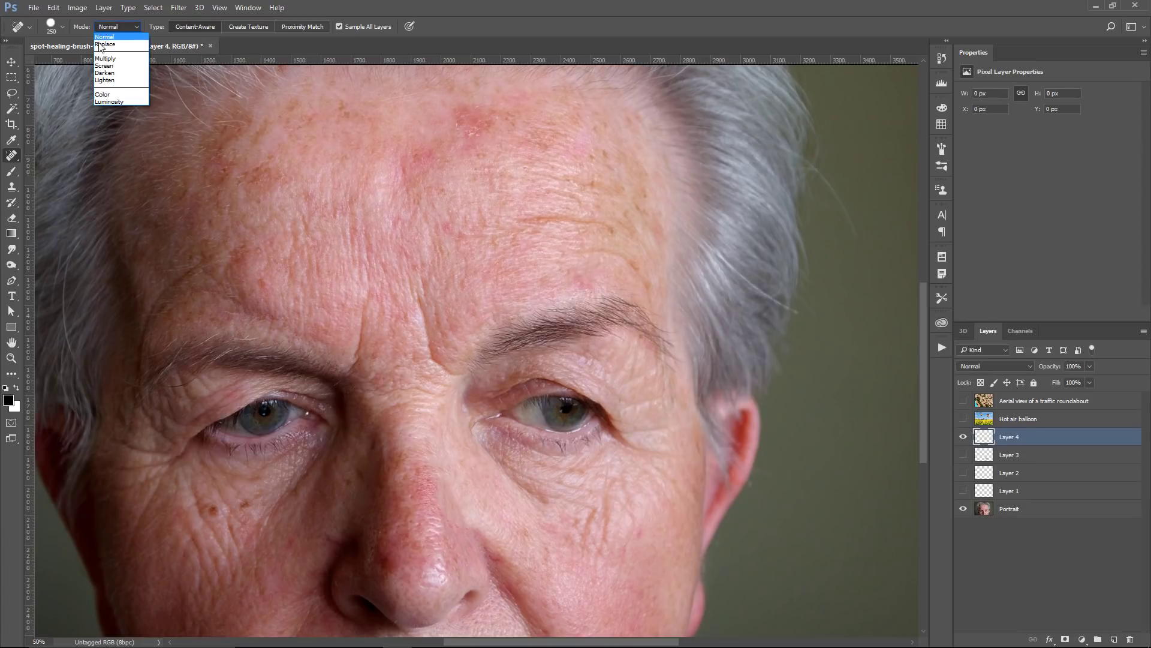
left_click(110, 82)
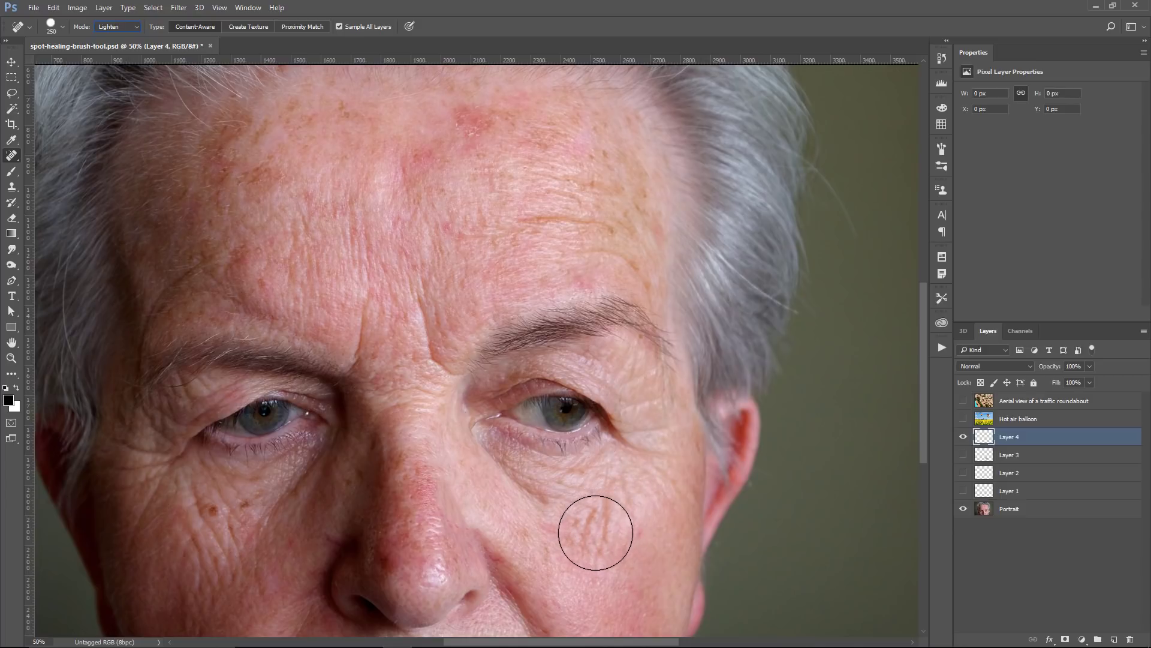
mouse_move(593, 527)
left_mouse_down()
mouse_move(629, 502)
mouse_move(587, 516)
mouse_move(531, 488)
mouse_move(656, 532)
mouse_move(678, 527)
left_mouse_up()
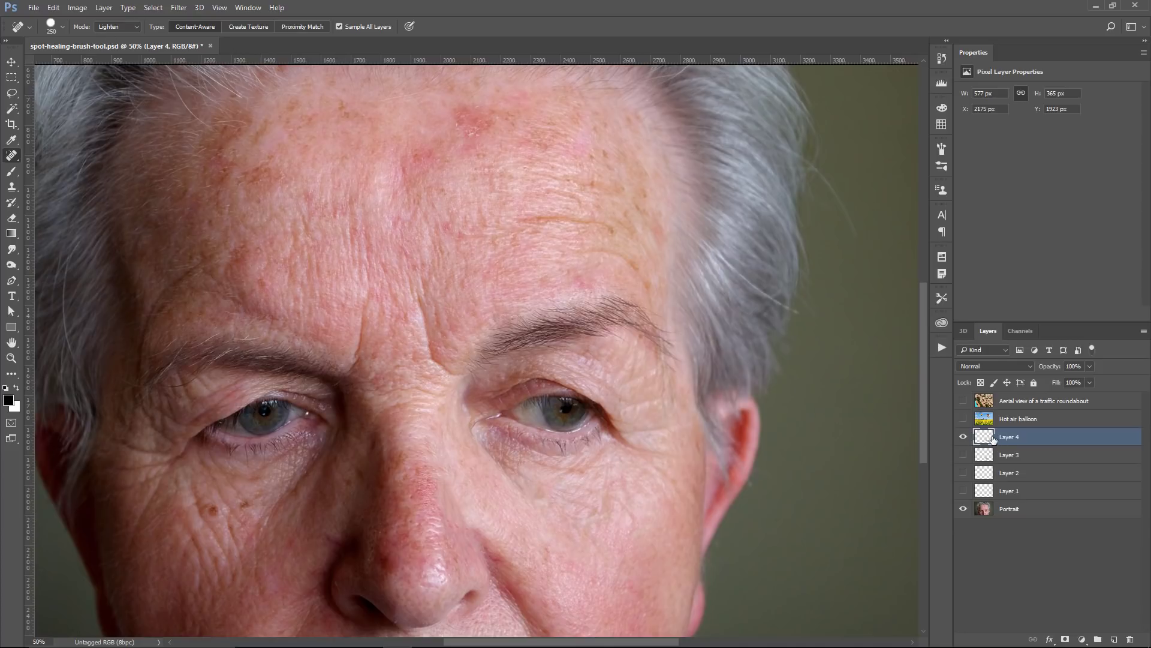
left_click(989, 365)
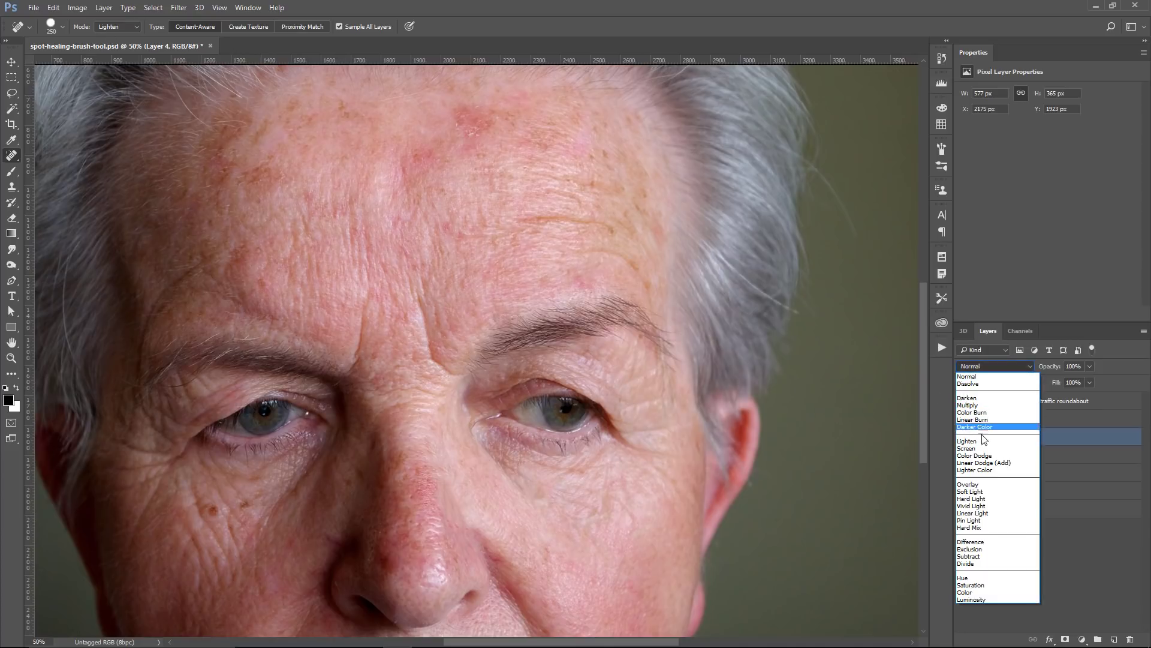
left_click(977, 399)
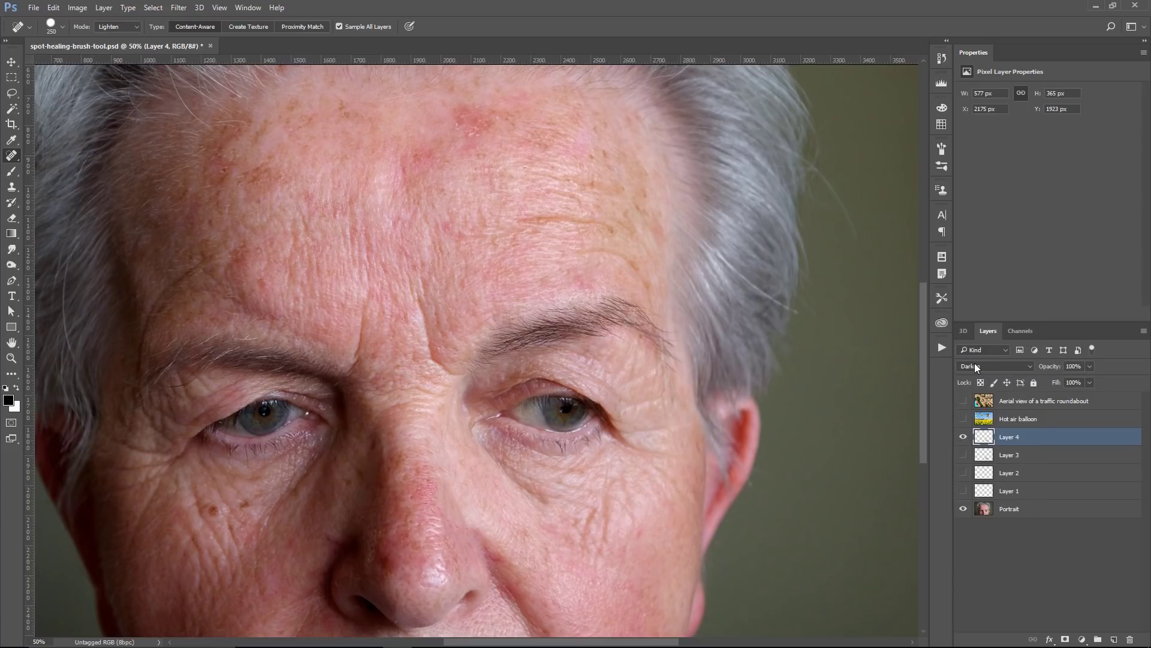
left_click(974, 364)
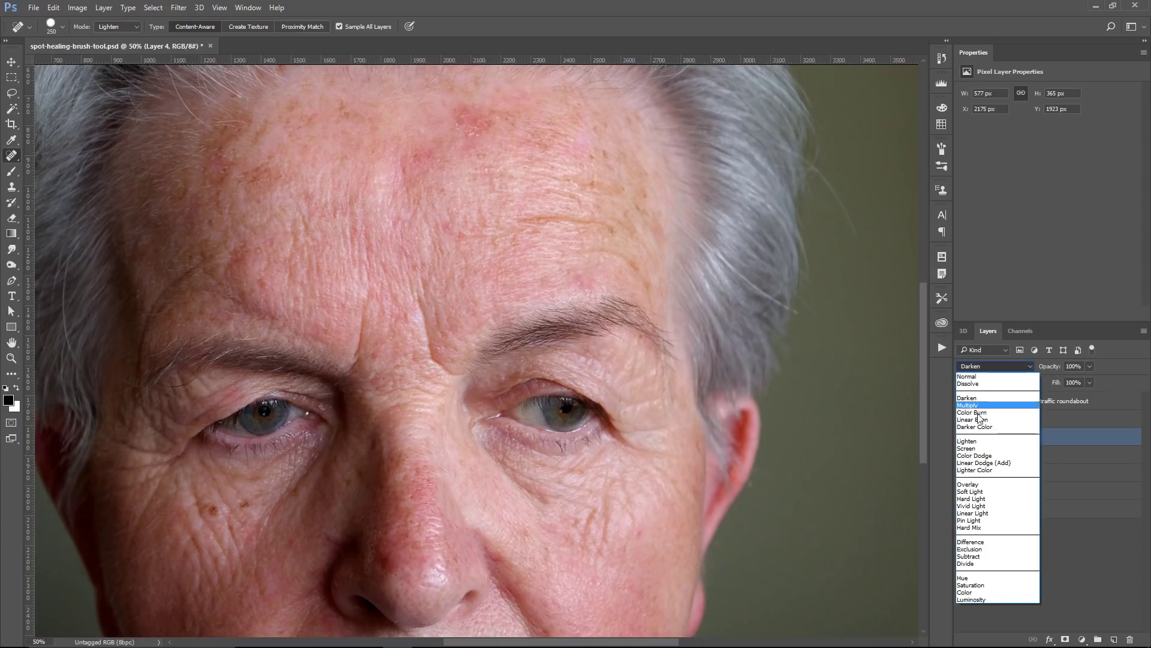
left_click(969, 442)
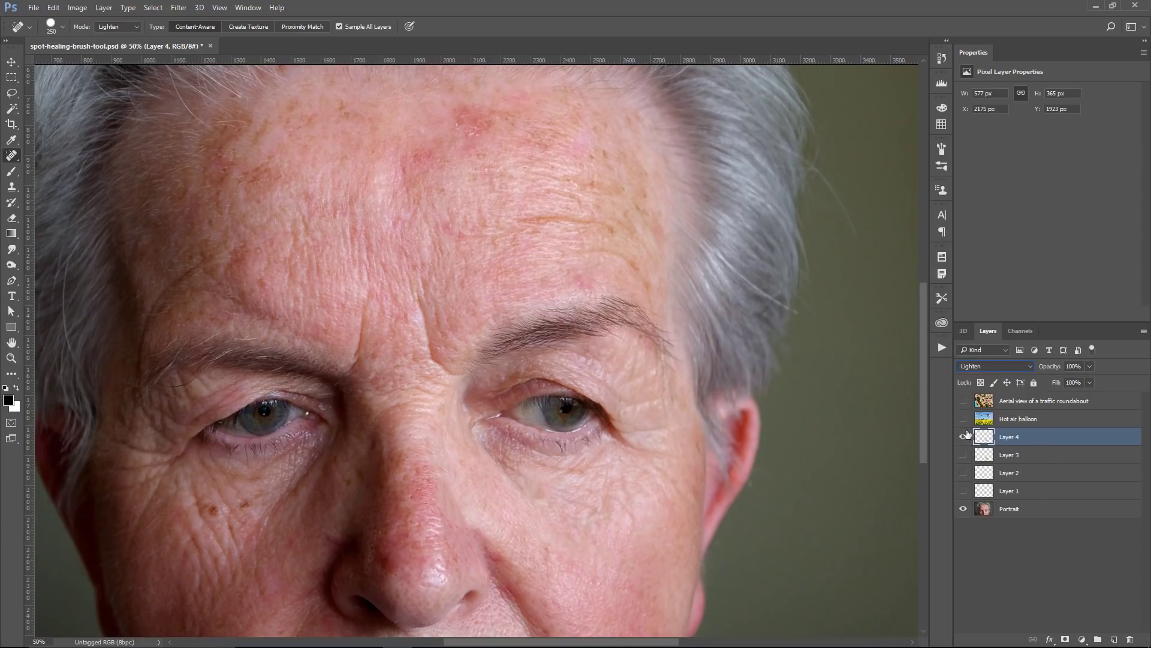
left_click(973, 366)
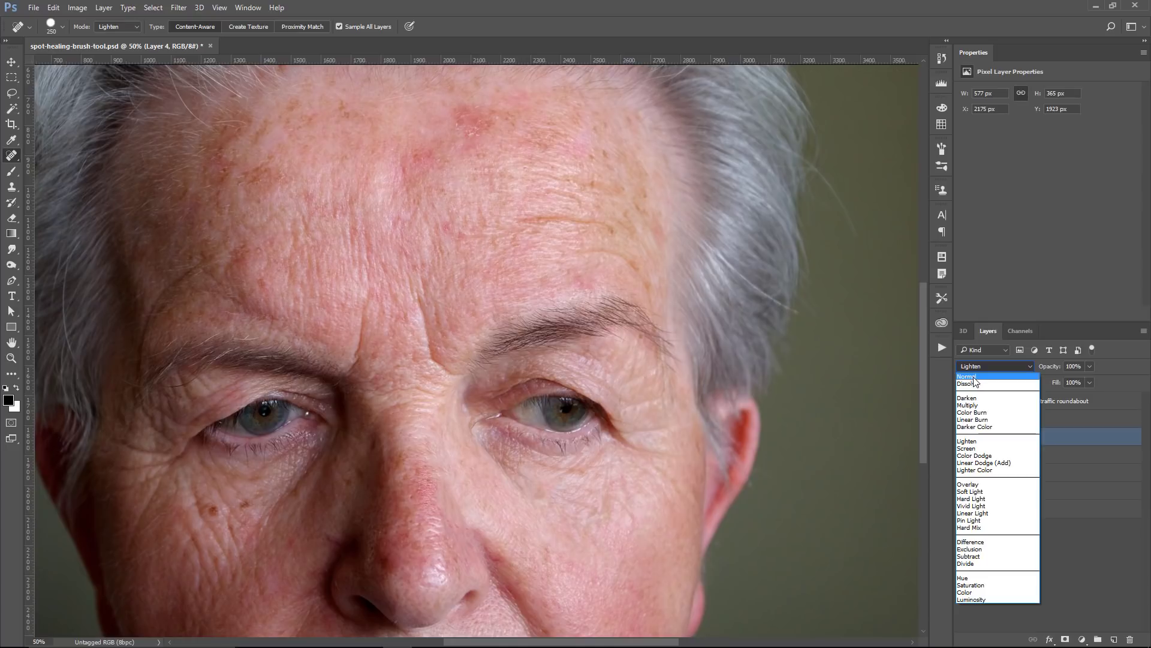
left_click(971, 377)
left_click(975, 369)
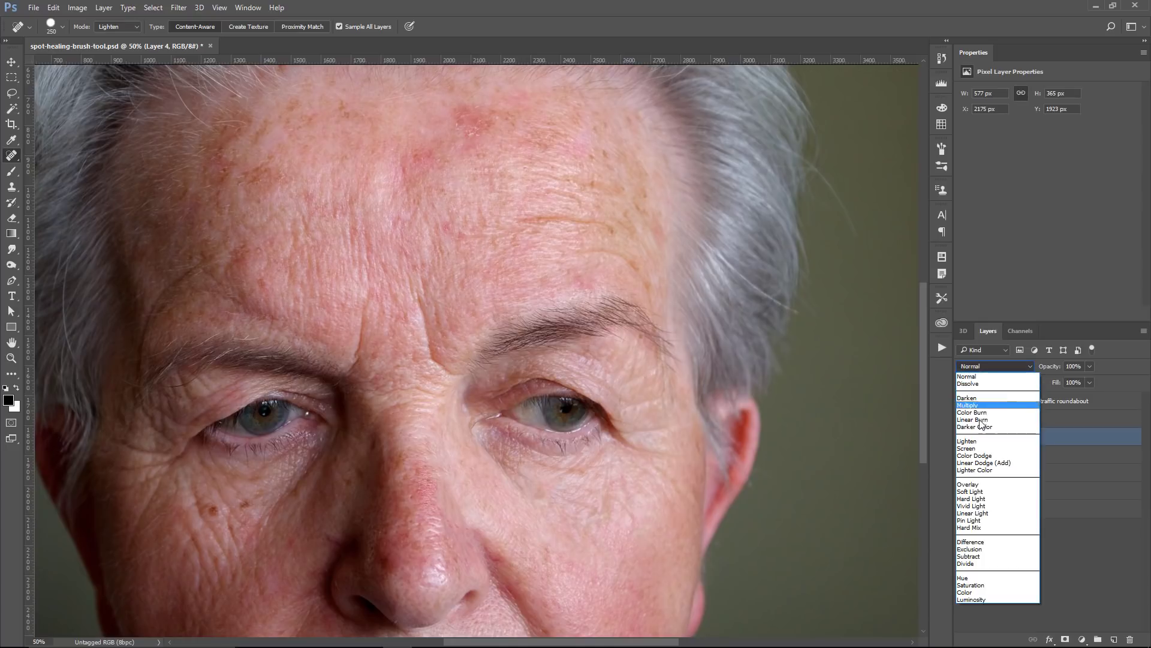
left_click(973, 440)
left_click(976, 365)
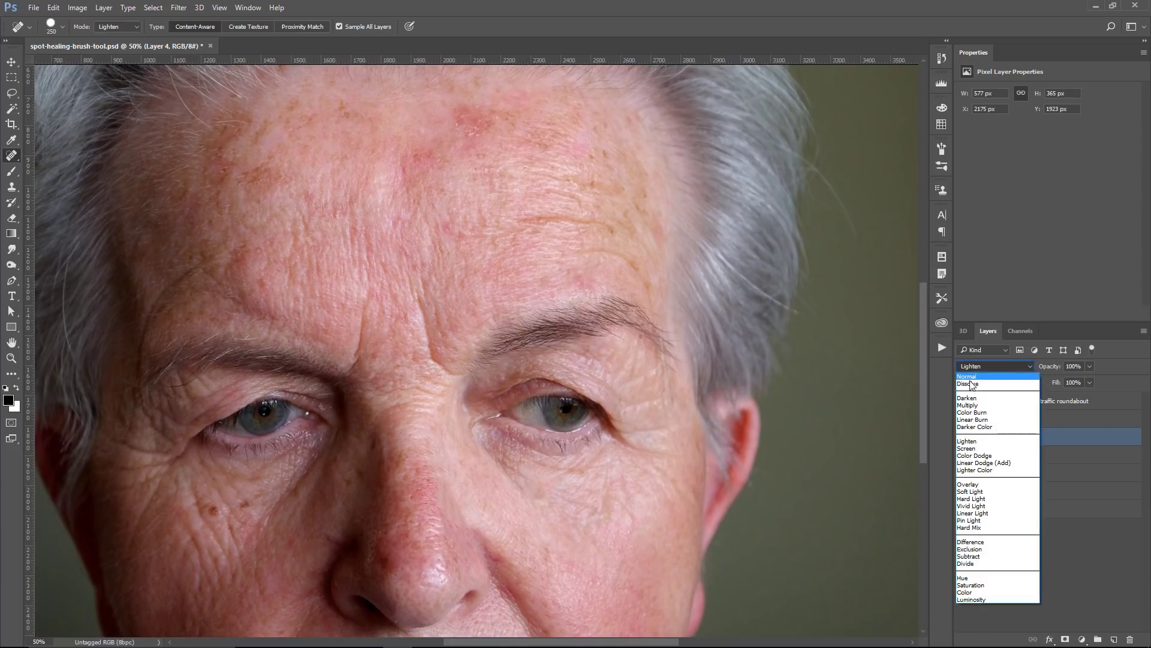
left_click(972, 379)
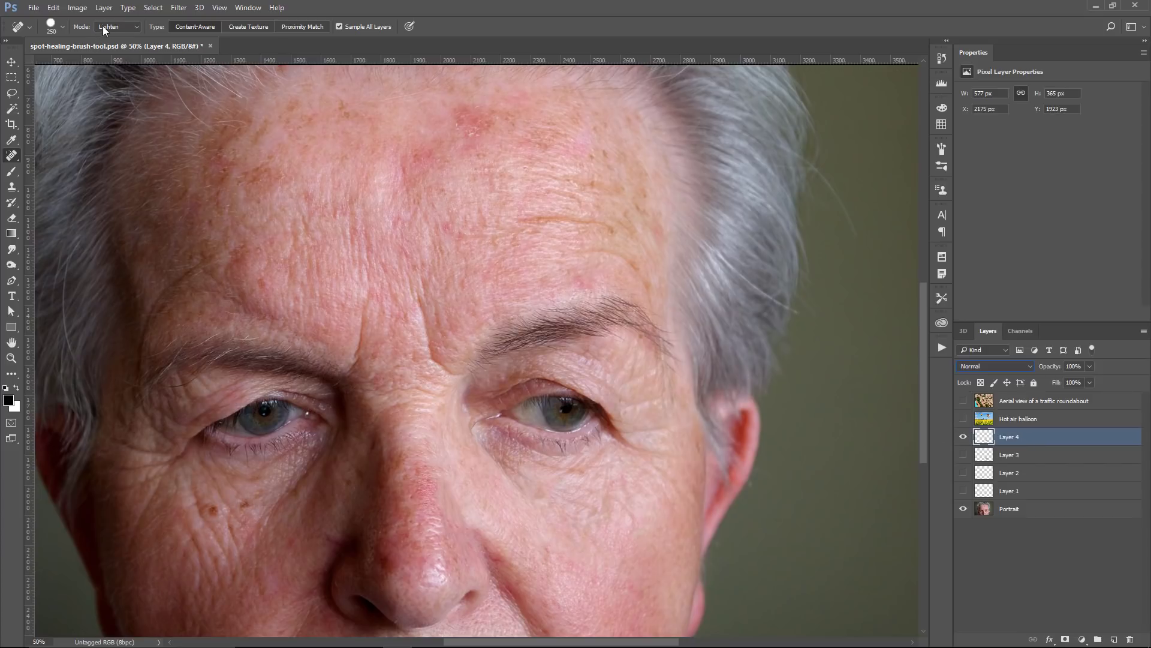
Step: Keep the Spot Healing Brush mode at Lighten and hide Layer 4
left_click(118, 28)
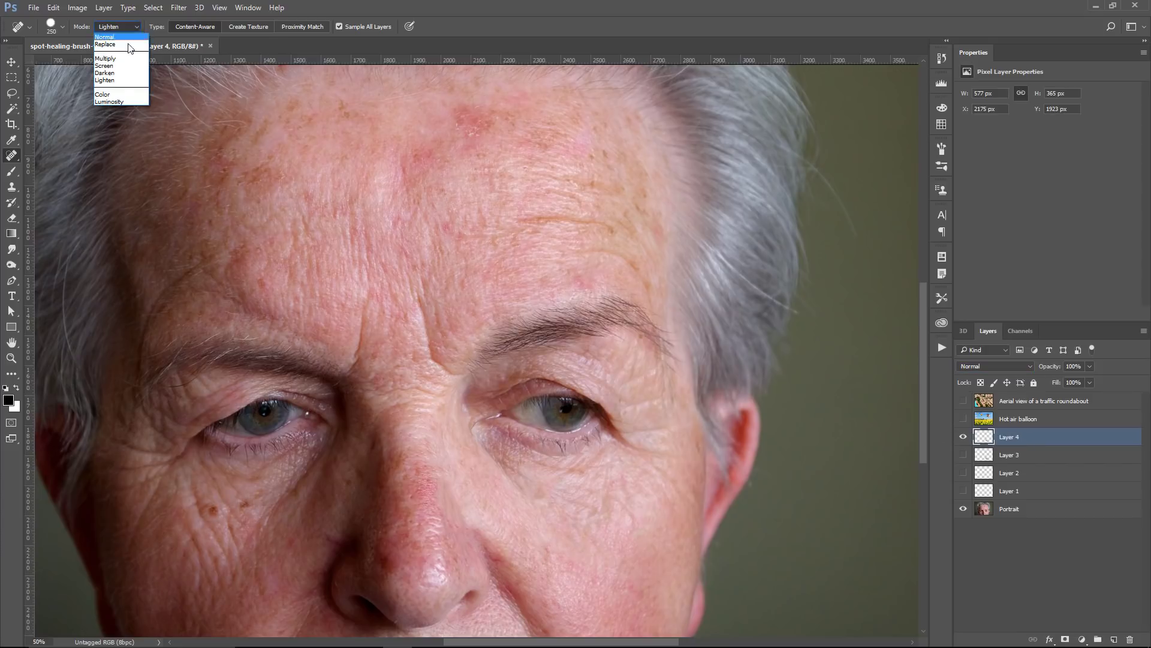
left_click(111, 82)
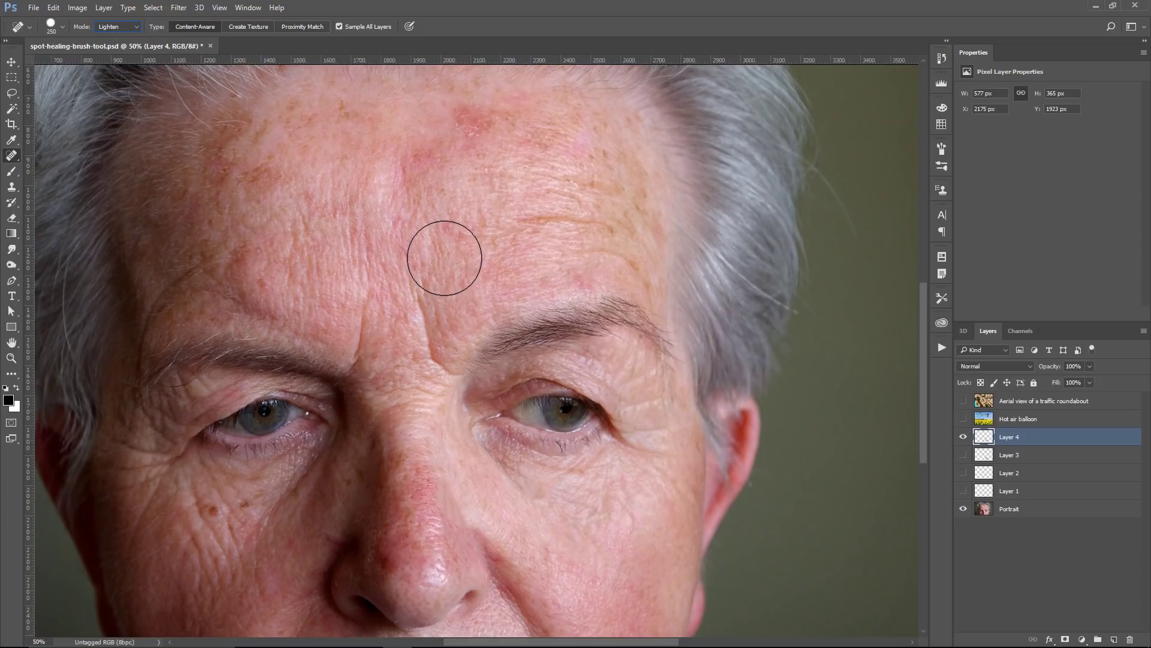
left_click(127, 27)
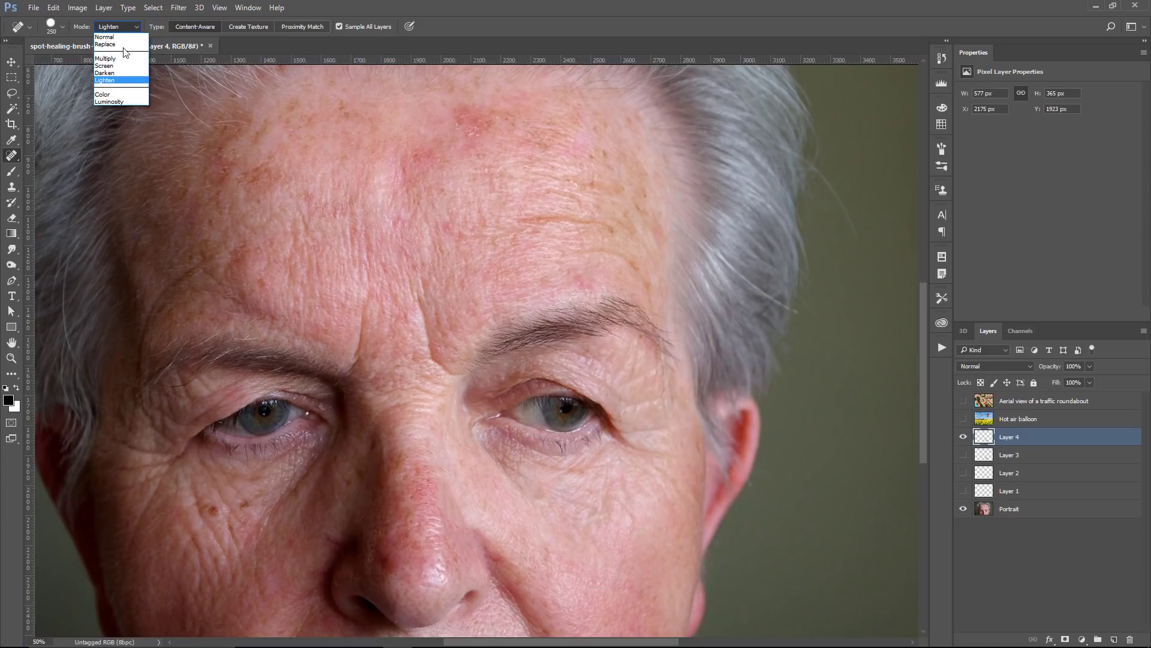
left_click(111, 81)
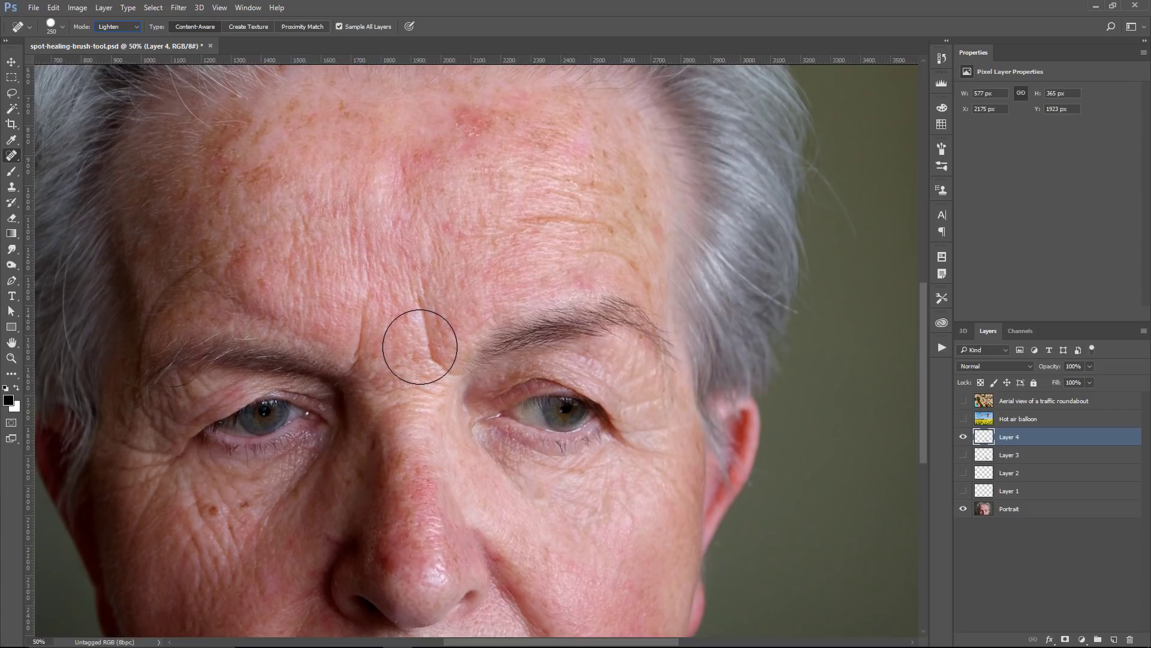
left_click(963, 437)
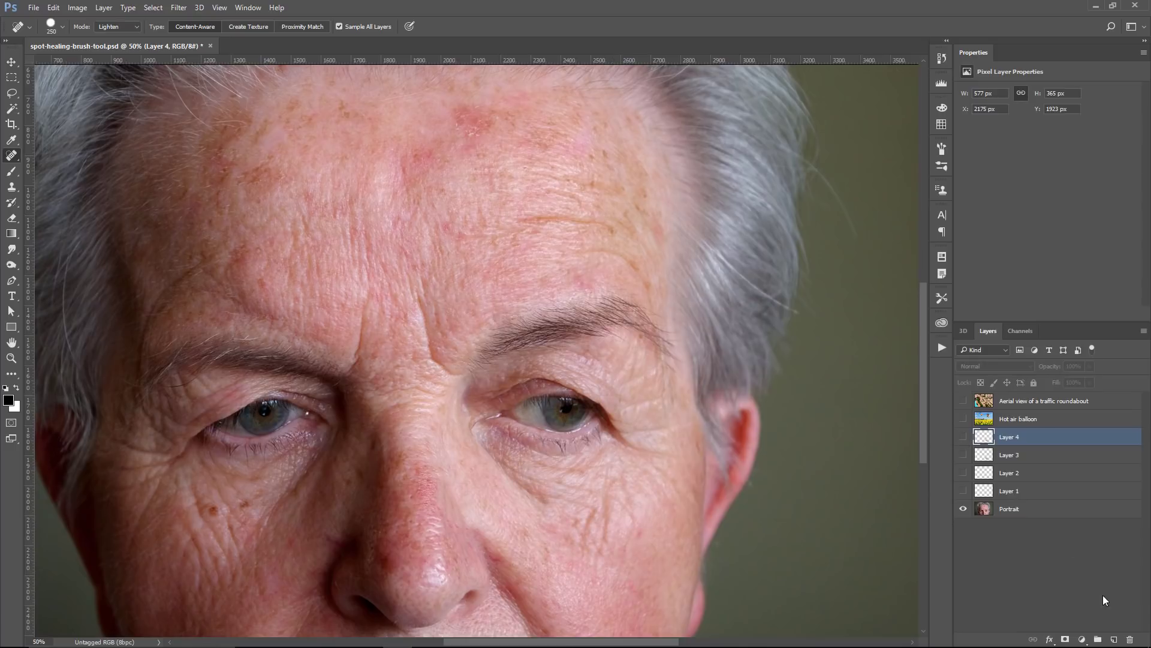
Step: Add Layer 5 and, with a smaller brush, heal the brow wrinkle, red forehead blemish and a forehead line
left_click(1115, 640)
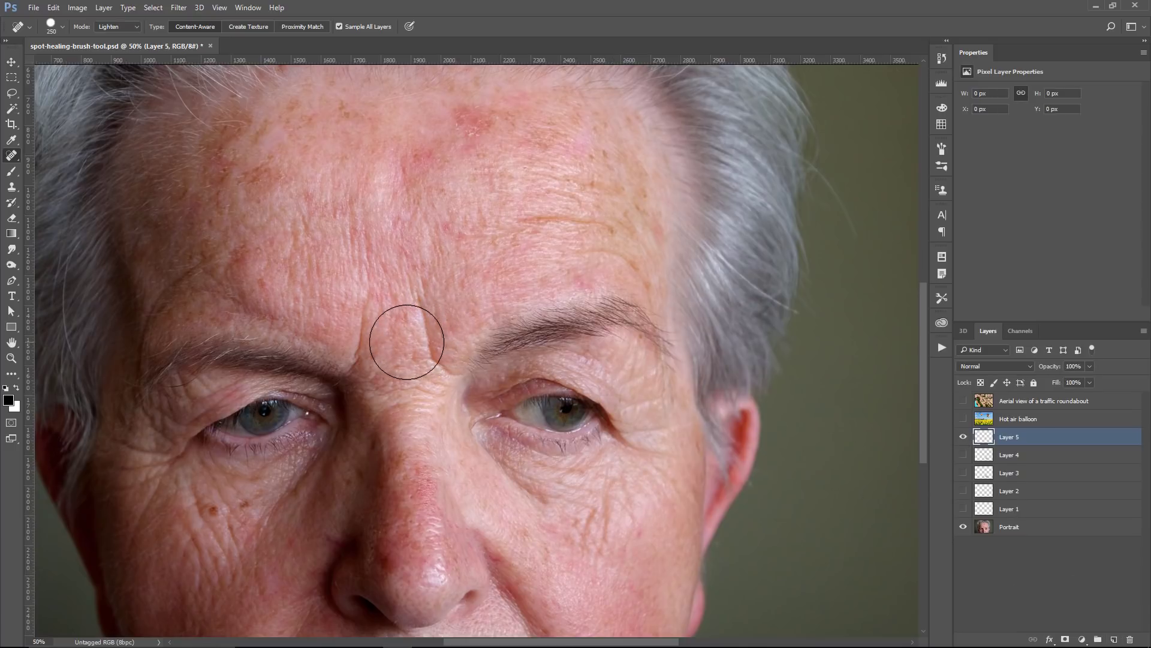
key("bracketleft")
key("bracketleft")
key("bracketleft")
key("bracketleft")
key("bracketleft")
key("bracketleft")
key("bracketleft")
key("bracketleft")
key("bracketleft")
key("bracketleft")
key("bracketleft")
mouse_move(414, 295)
left_mouse_down()
mouse_move(434, 356)
mouse_move(456, 375)
mouse_move(387, 386)
mouse_move(394, 392)
mouse_move(362, 336)
mouse_move(363, 296)
left_mouse_up()
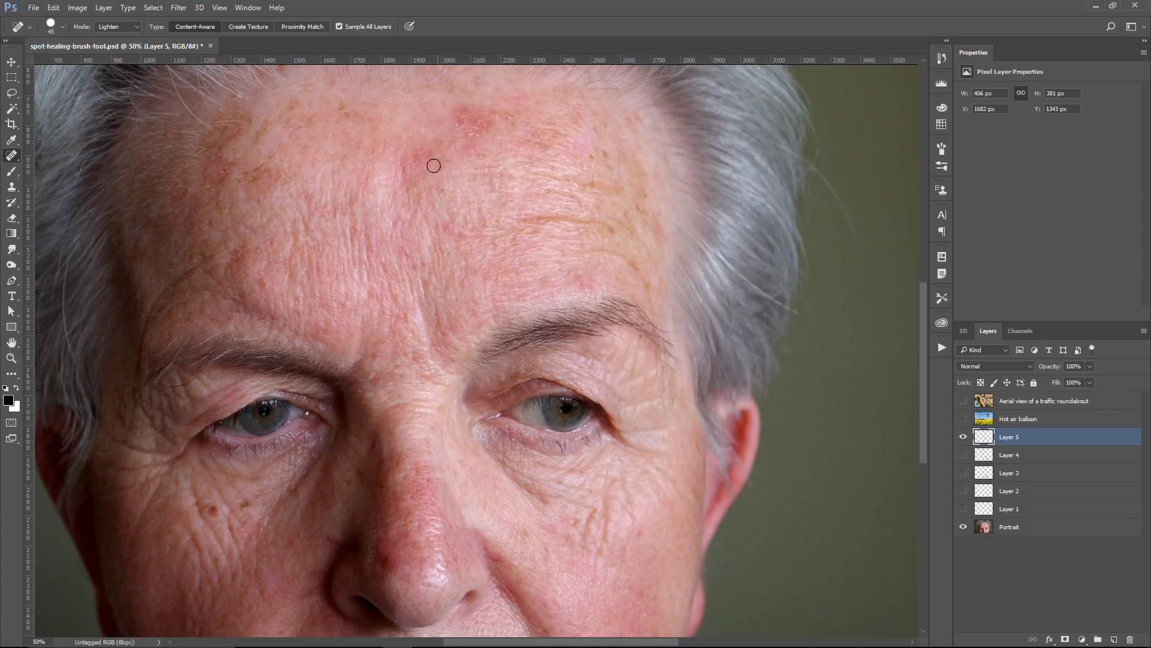
left_click_drag(434, 166, 413, 170)
left_click(490, 135)
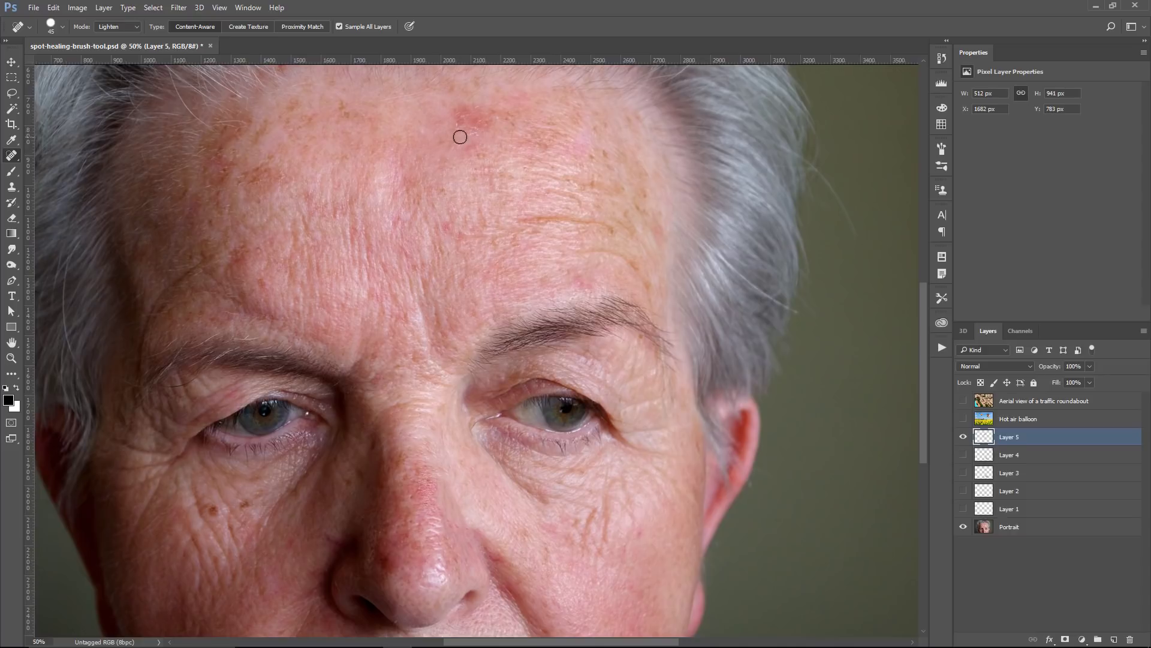
left_click_drag(460, 137, 495, 118)
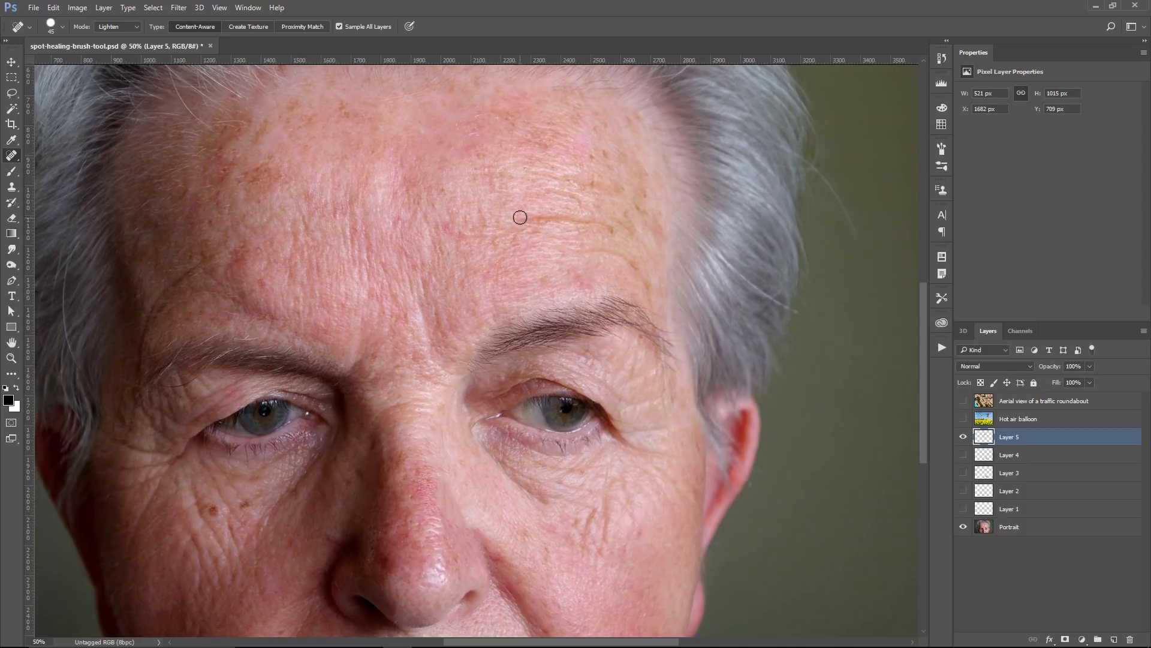
mouse_move(520, 217)
left_mouse_down()
mouse_move(602, 228)
mouse_move(639, 275)
left_mouse_up()
Step: Heal the cheek wrinkles and short lines under the right eye
mouse_move(563, 527)
left_mouse_down()
mouse_move(556, 542)
mouse_move(591, 532)
mouse_move(604, 501)
left_mouse_up()
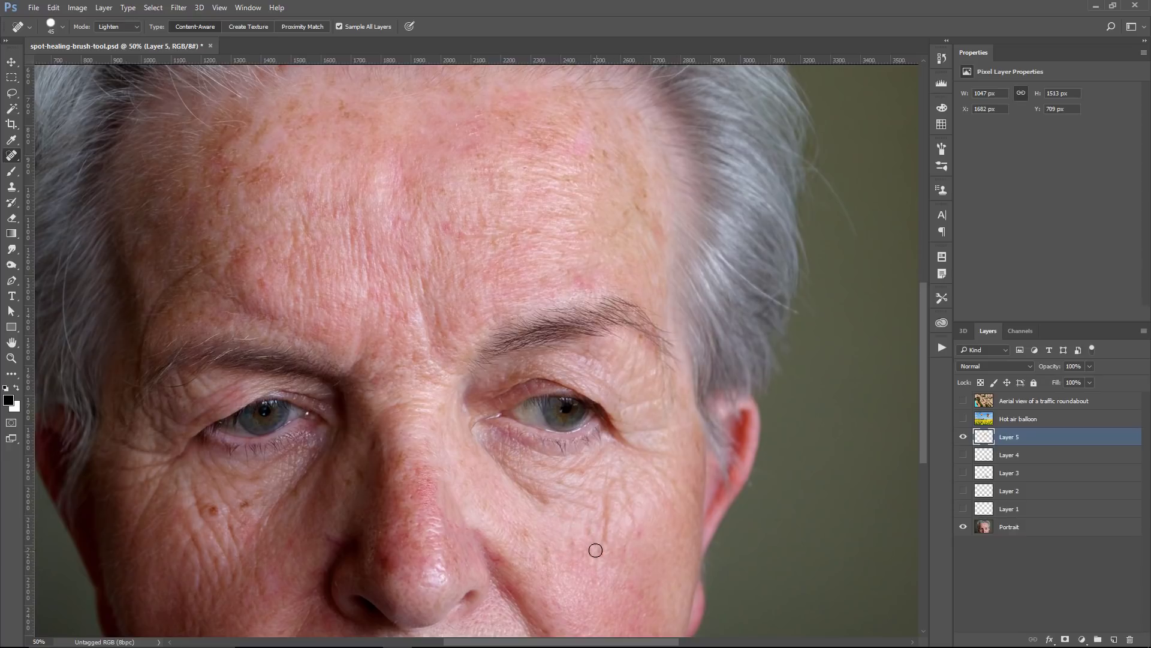
left_click_drag(596, 547, 611, 488)
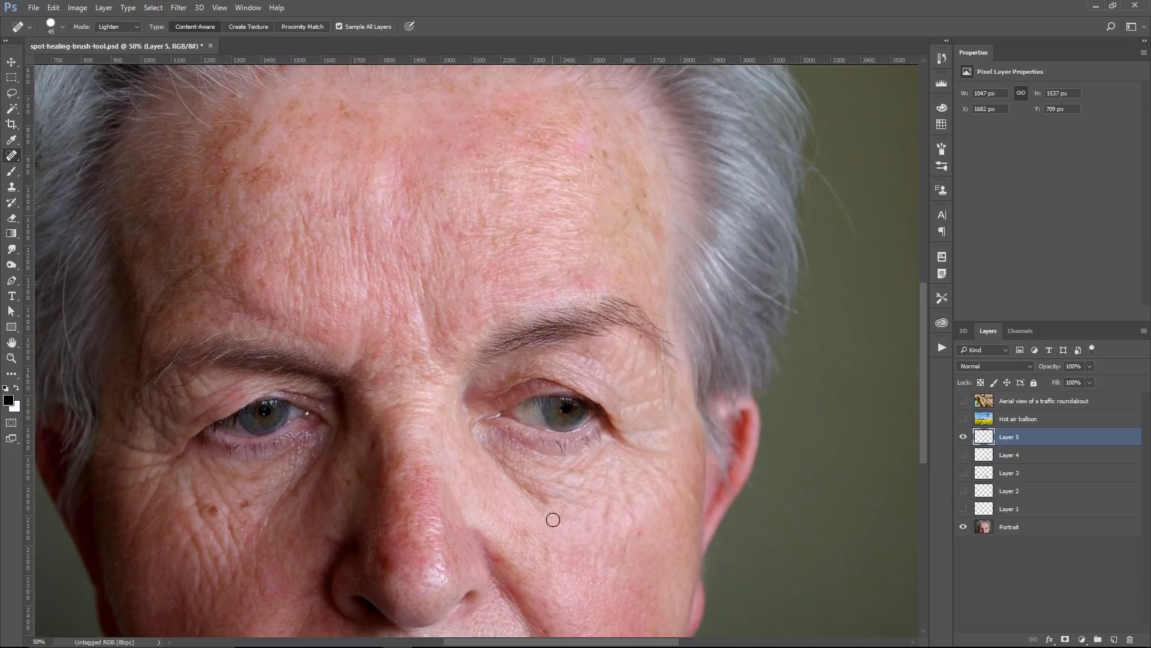
left_click_drag(523, 485, 552, 516)
mouse_move(627, 531)
left_mouse_down()
mouse_move(619, 494)
mouse_move(545, 480)
mouse_move(554, 513)
left_mouse_up()
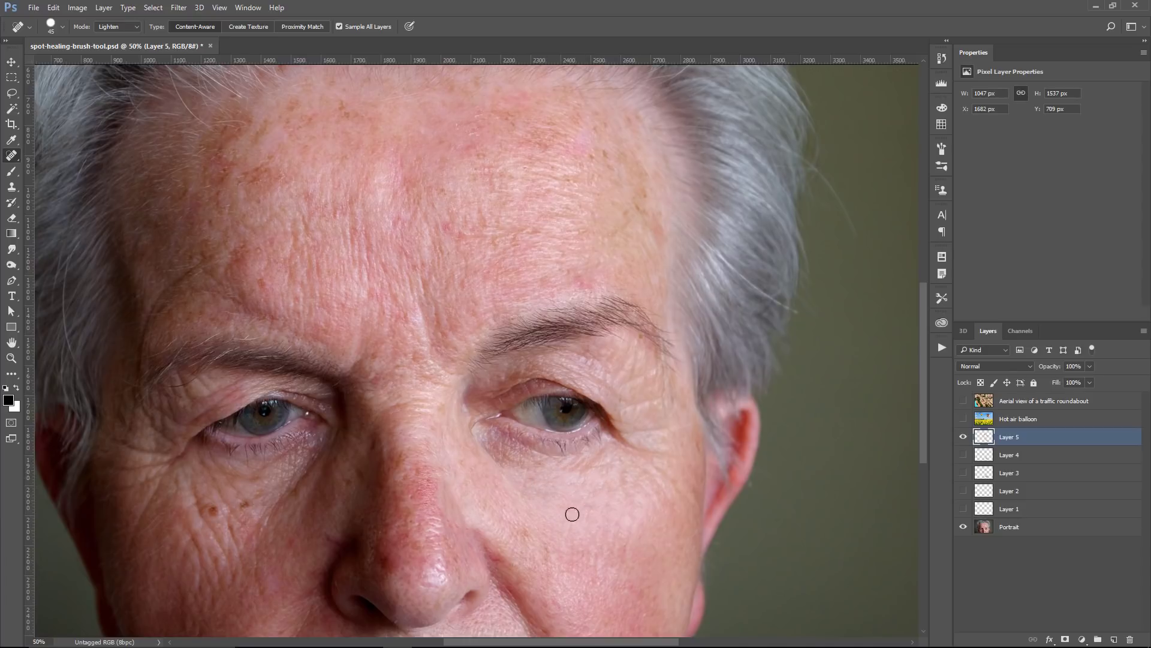
Step: Compare Layer 5 against the original by toggling its visibility, then heal two small forehead spots
left_click(961, 437)
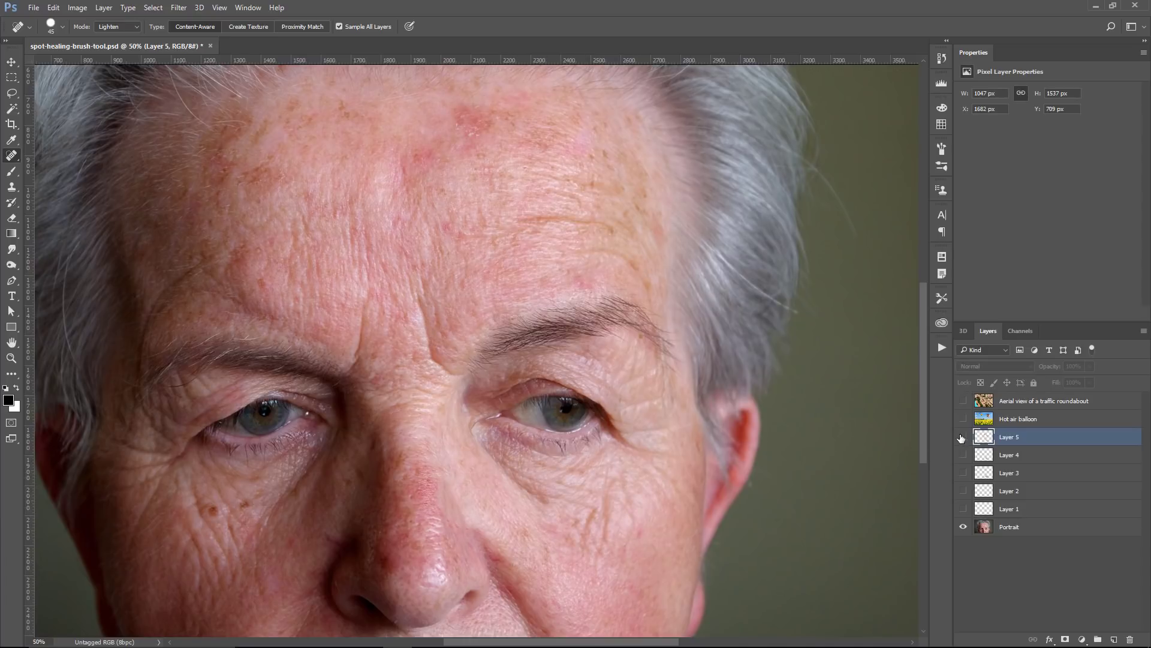
left_click(962, 437)
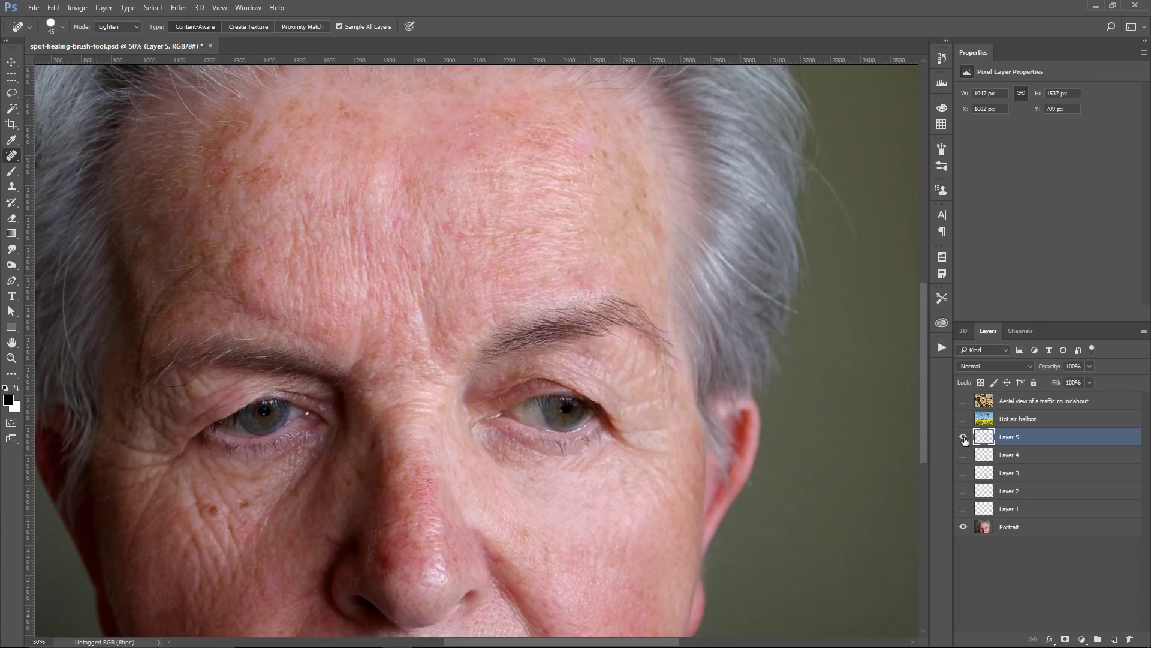
left_click(963, 437)
left_click(964, 438)
left_click(458, 128)
left_click(465, 134)
Step: On a new Layer 6, heal the forehead and between-brow wrinkles with Spot Healing in Darken mode
left_click(1113, 639)
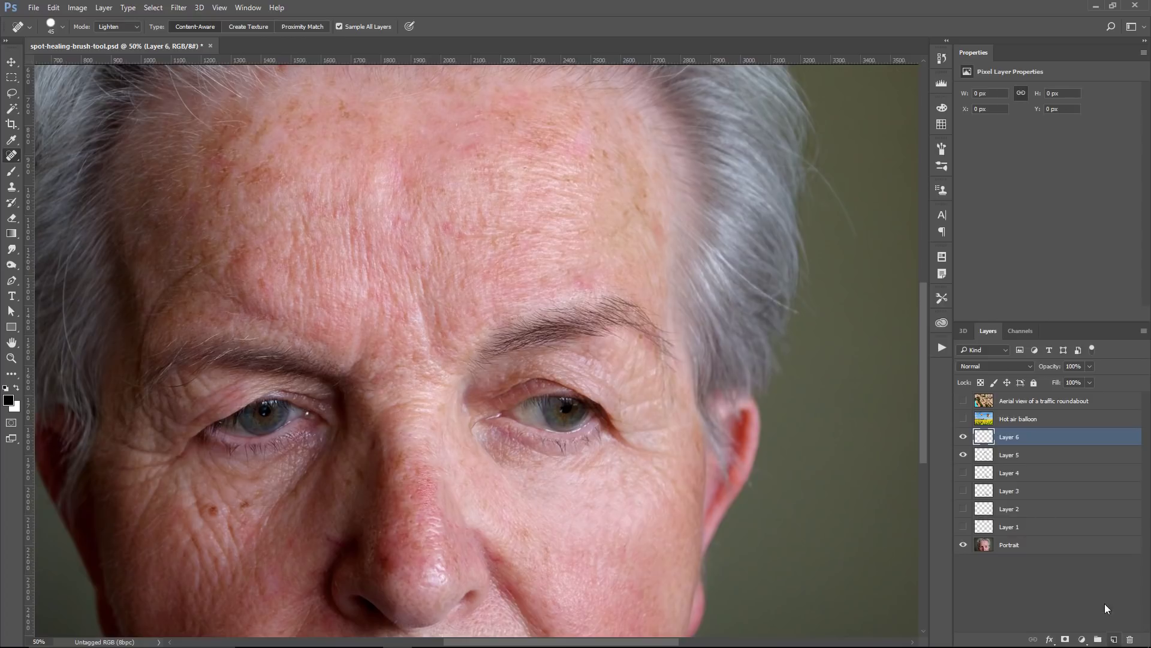
left_click(134, 25)
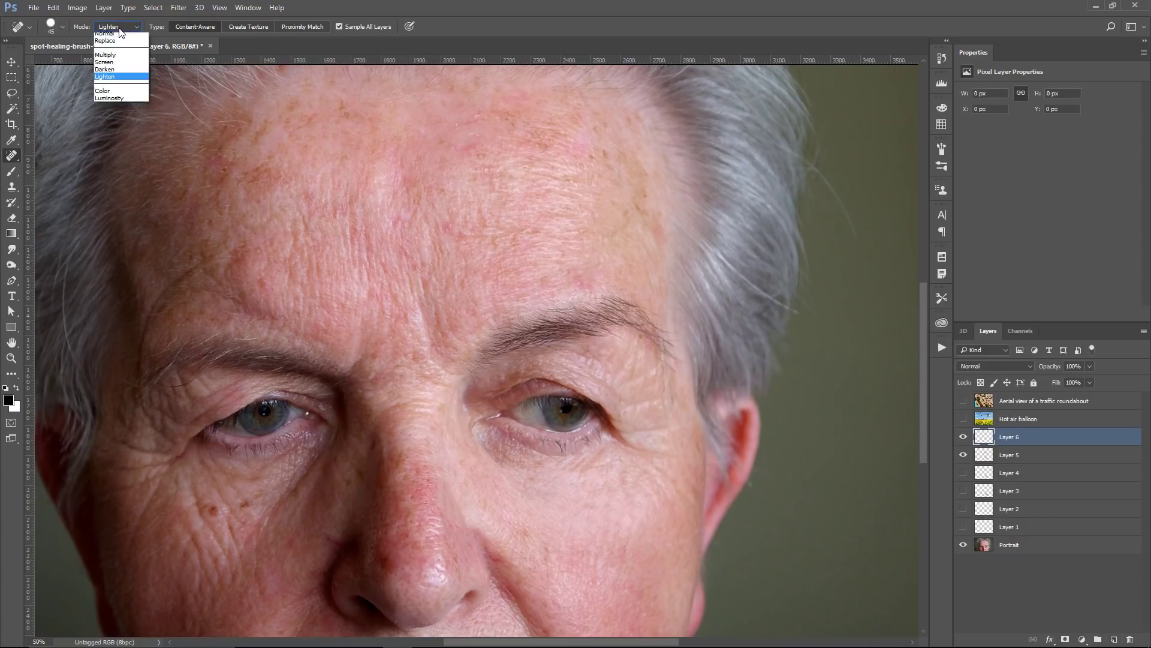
left_click(106, 73)
mouse_move(463, 126)
left_mouse_down()
mouse_move(490, 126)
mouse_move(487, 111)
mouse_move(467, 144)
mouse_move(432, 128)
left_mouse_up()
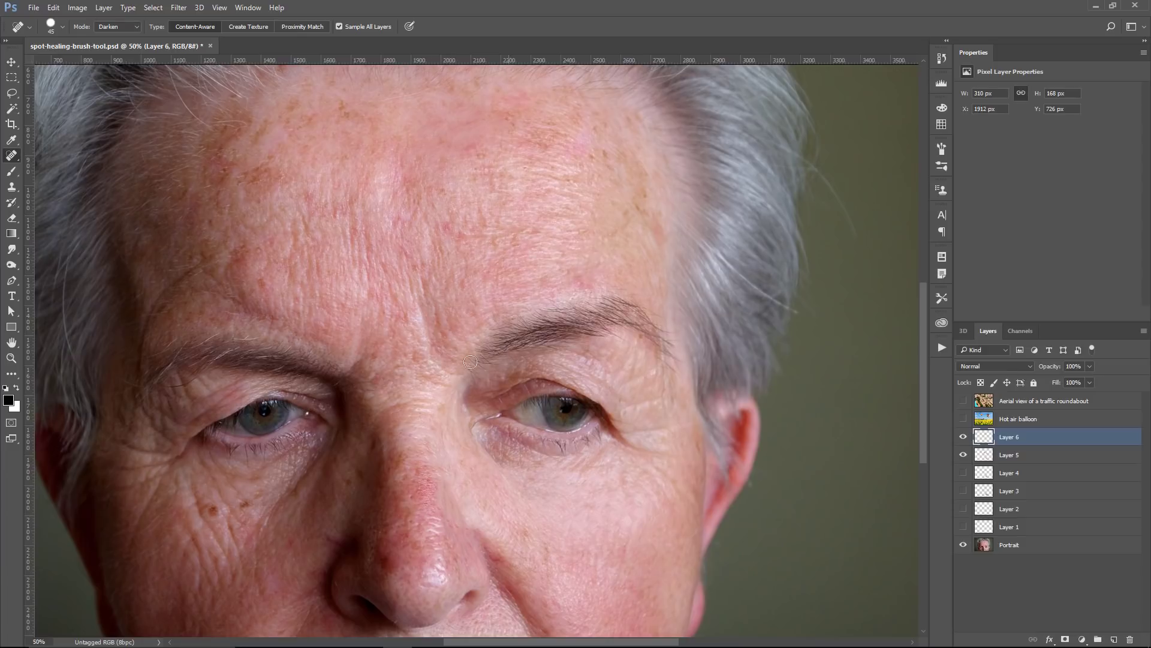
left_click_drag(416, 318, 421, 341)
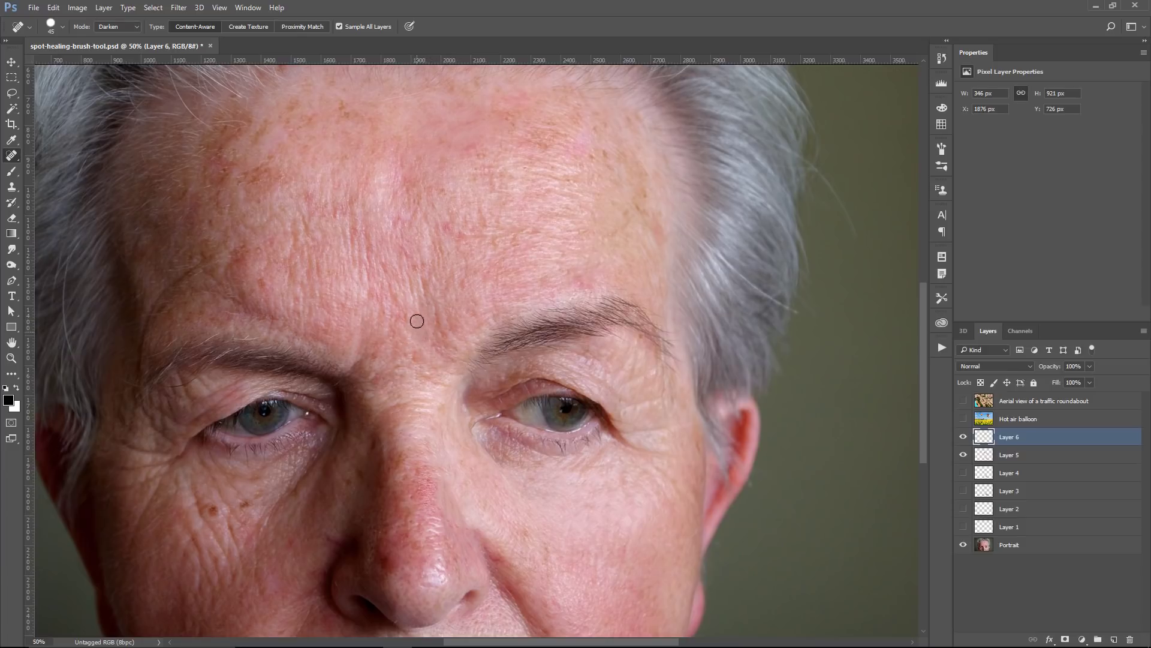
Step: Compare Layer 6 before and after, fit the portrait on screen, and lower Layer 6 to 58% opacity
left_click(963, 438)
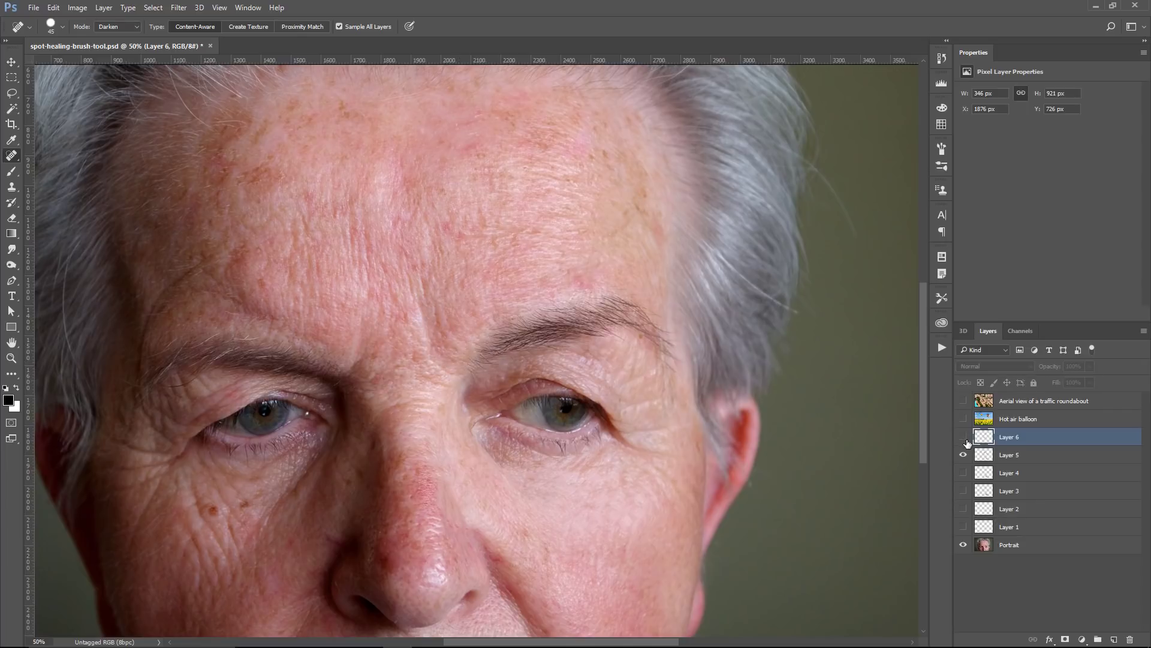
left_click(963, 438)
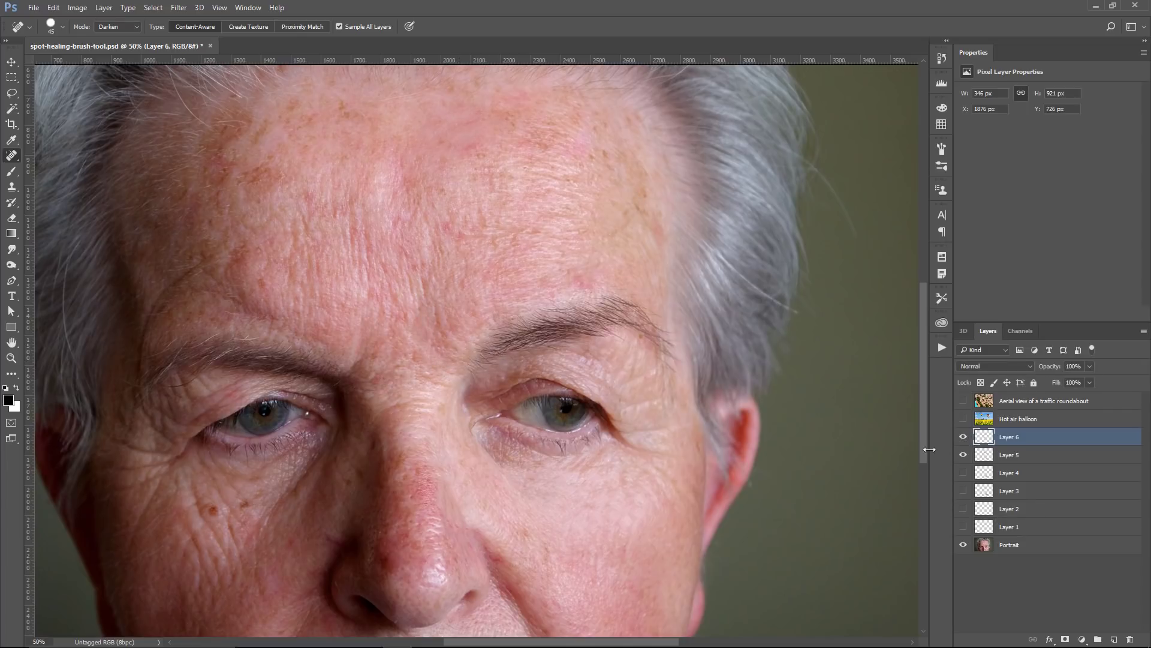
double_click(12, 342)
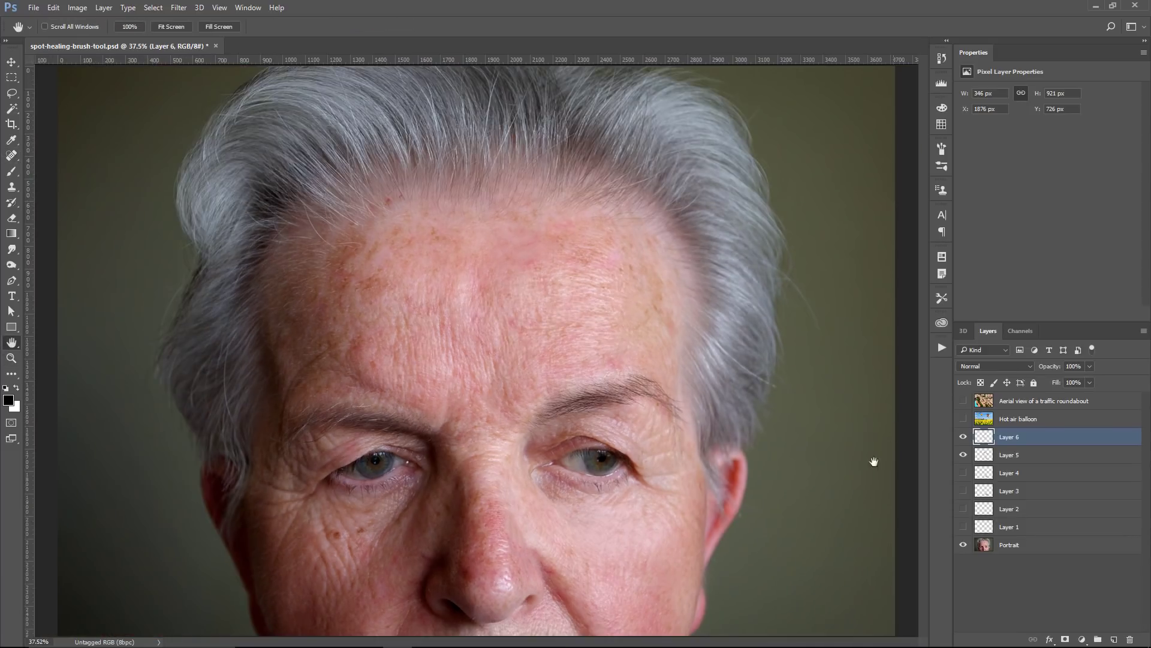
left_click(963, 437)
left_click(964, 437)
left_click_drag(1044, 367, 1028, 366)
Step: On a new Layer 7, set Spot Healing to Lighten mode and paint healing across the right-hand eye
left_click(1113, 639)
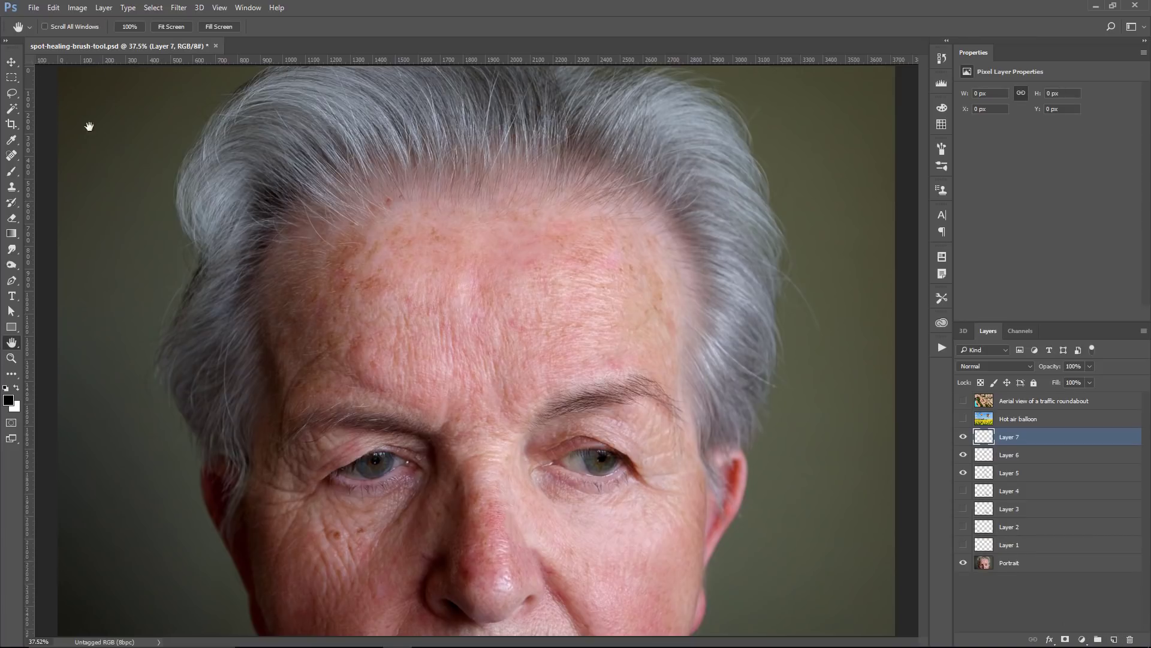
left_click(12, 156)
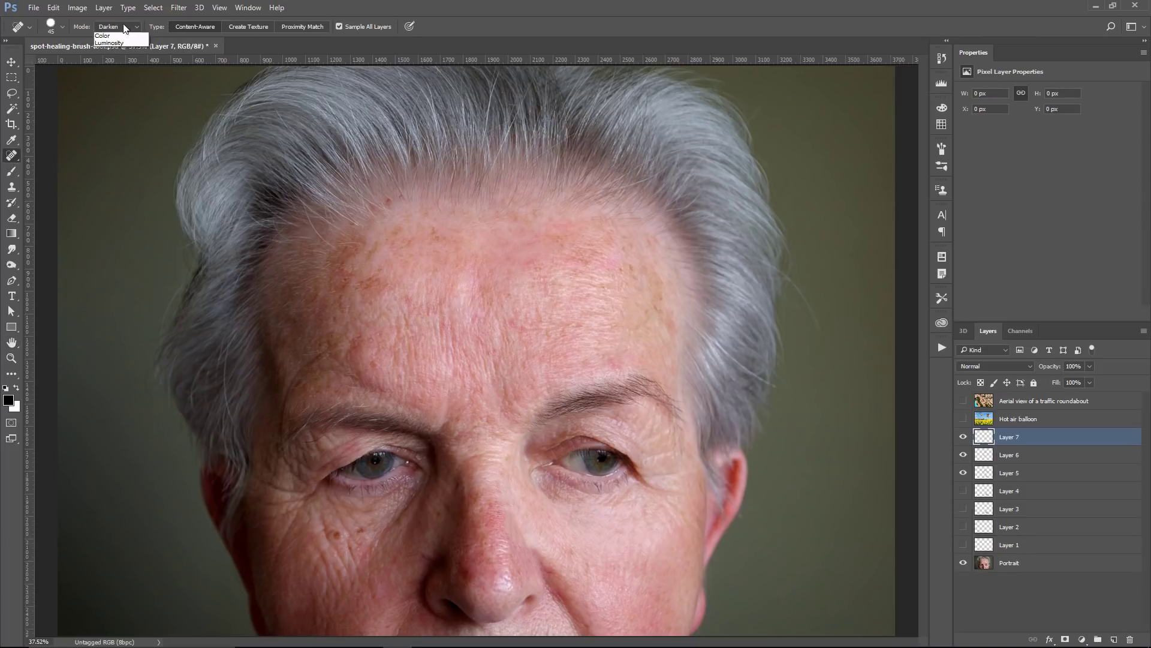
left_click(123, 71)
mouse_move(635, 484)
left_mouse_down()
mouse_move(662, 491)
mouse_move(574, 489)
mouse_move(600, 473)
mouse_move(554, 477)
mouse_move(594, 452)
mouse_move(534, 450)
mouse_move(575, 435)
mouse_move(566, 504)
mouse_move(615, 500)
mouse_move(653, 460)
mouse_move(603, 433)
mouse_move(618, 424)
mouse_move(640, 455)
left_mouse_up()
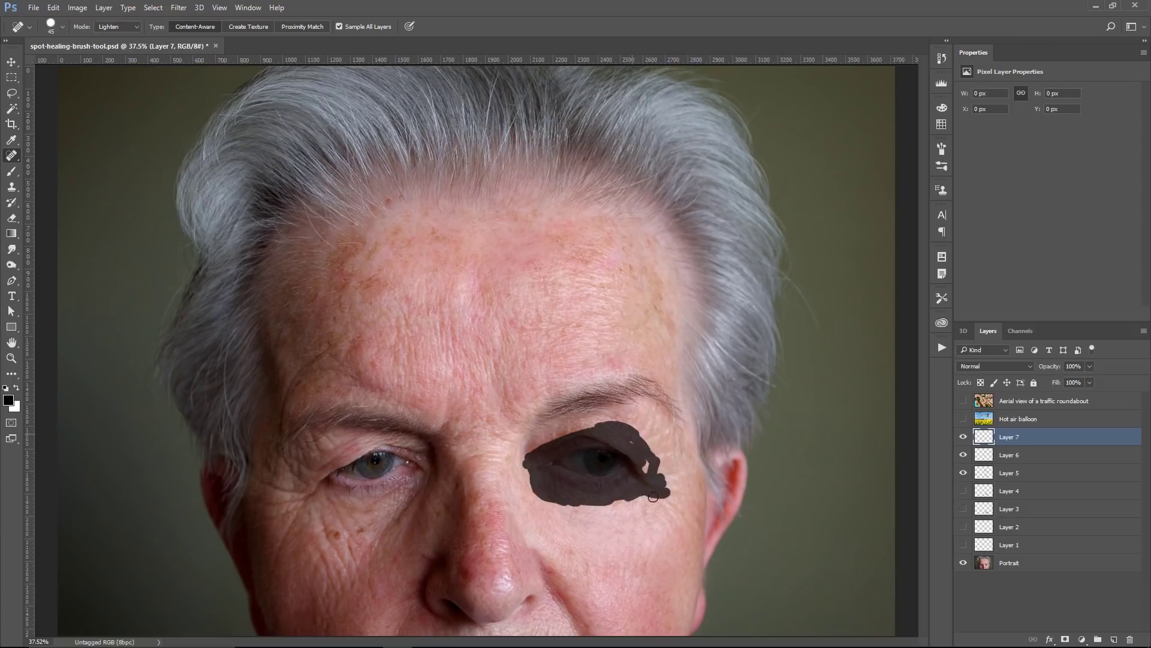
left_click_drag(653, 497, 653, 496)
left_click_drag(547, 483, 576, 465)
Step: Heal over the eye crease and below the brow until it blends into skin, then add Layer 8
mouse_move(573, 461)
left_mouse_down()
mouse_move(541, 460)
mouse_move(575, 440)
mouse_move(573, 451)
mouse_move(556, 460)
mouse_move(576, 434)
mouse_move(638, 469)
left_mouse_up()
mouse_move(617, 452)
left_mouse_down()
mouse_move(638, 479)
mouse_move(663, 459)
mouse_move(660, 477)
mouse_move(610, 466)
mouse_move(563, 479)
mouse_move(570, 498)
mouse_move(611, 500)
left_mouse_up()
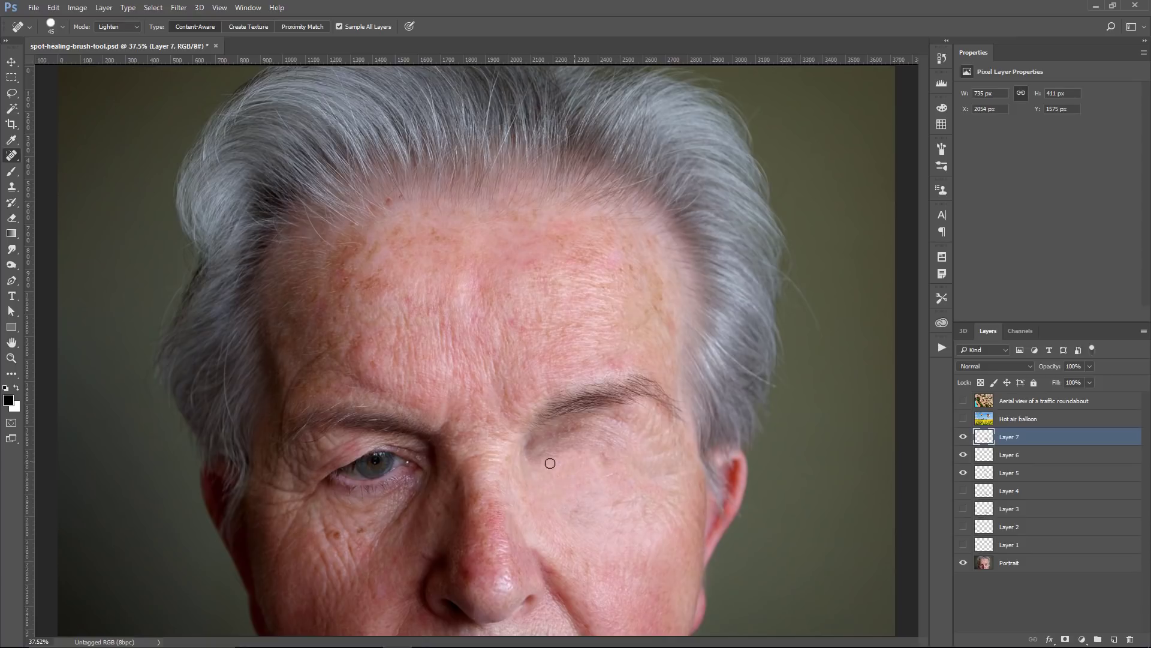
mouse_move(550, 463)
left_mouse_down()
mouse_move(599, 454)
mouse_move(666, 487)
left_mouse_up()
left_click(605, 477)
left_click_drag(626, 450, 619, 458)
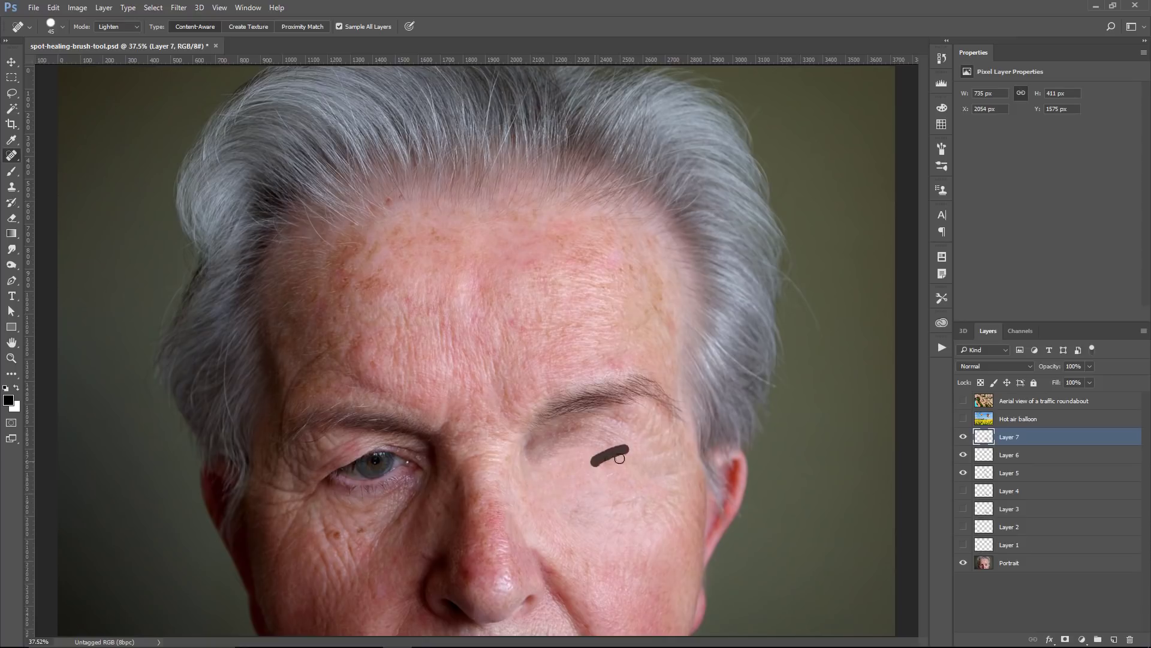
left_click(596, 470)
key("ctrl+j")
key("shift+alt+n")
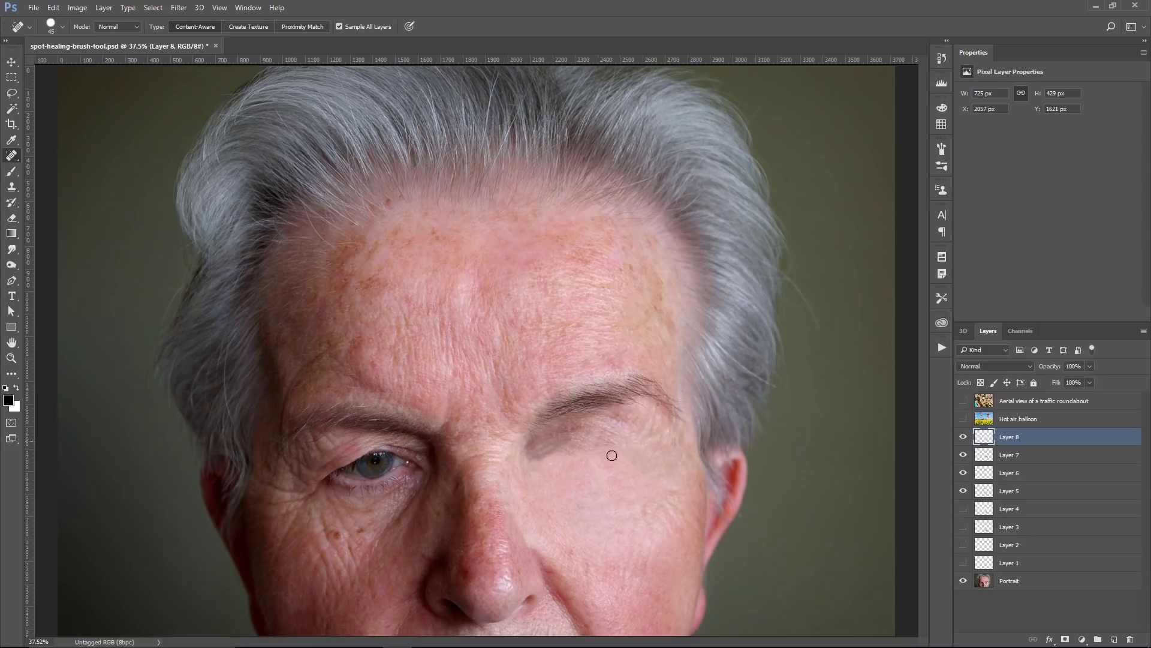
Step: Hide Layers 8 and 7, then zoom into the forehead from 37.5% to 66.7%
left_click(964, 437)
left_click(964, 455)
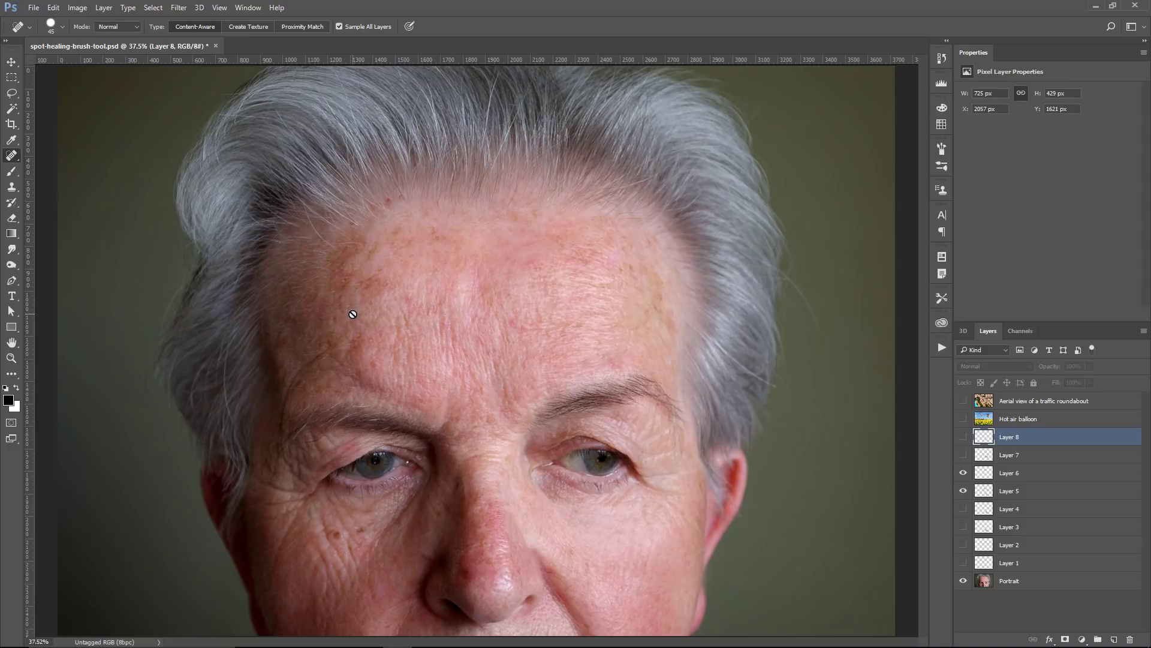
key("z")
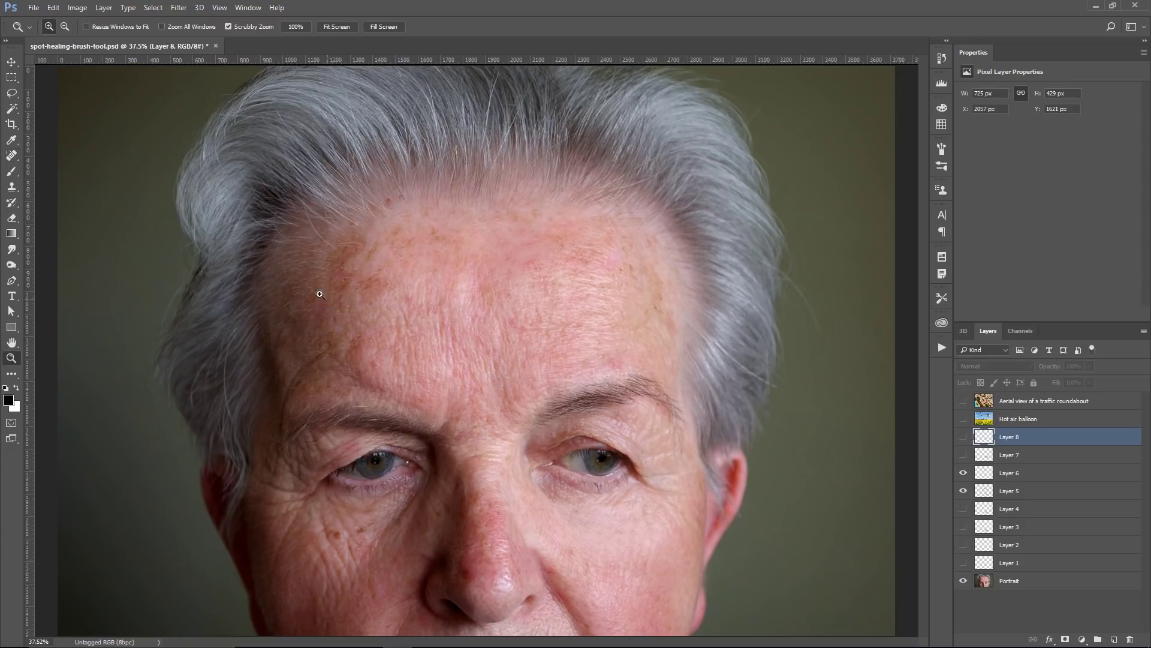
left_click(321, 269)
left_click(324, 259)
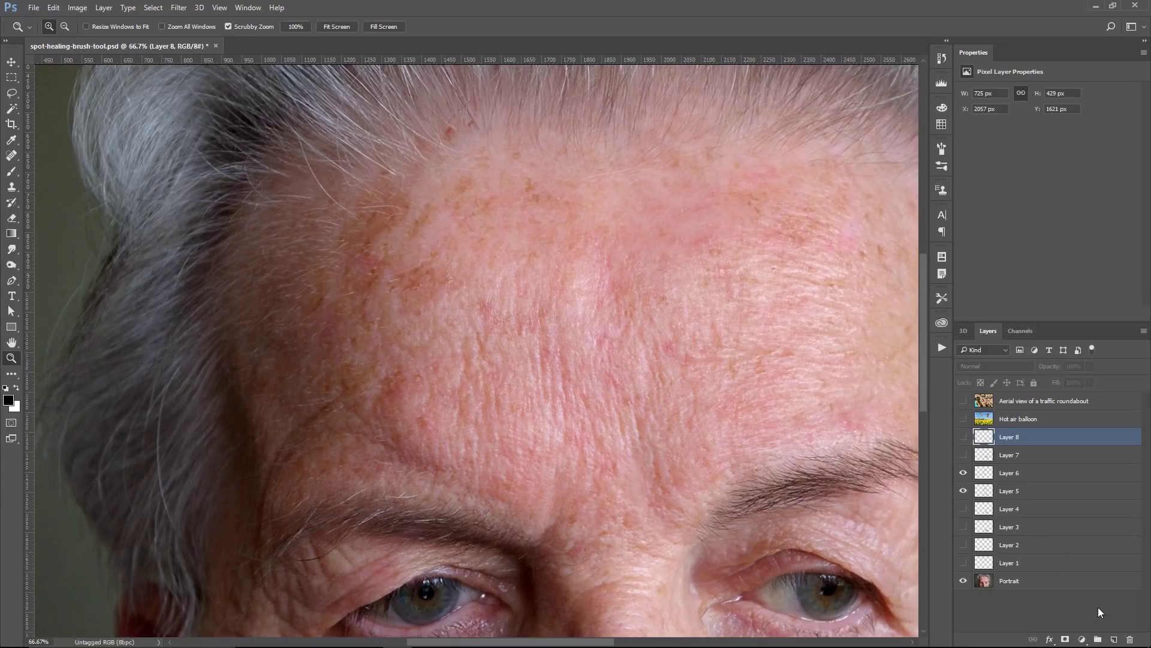
Step: Add a new Layer 9 and set the Spot Healing Brush to Lighten mode
left_click(1114, 639)
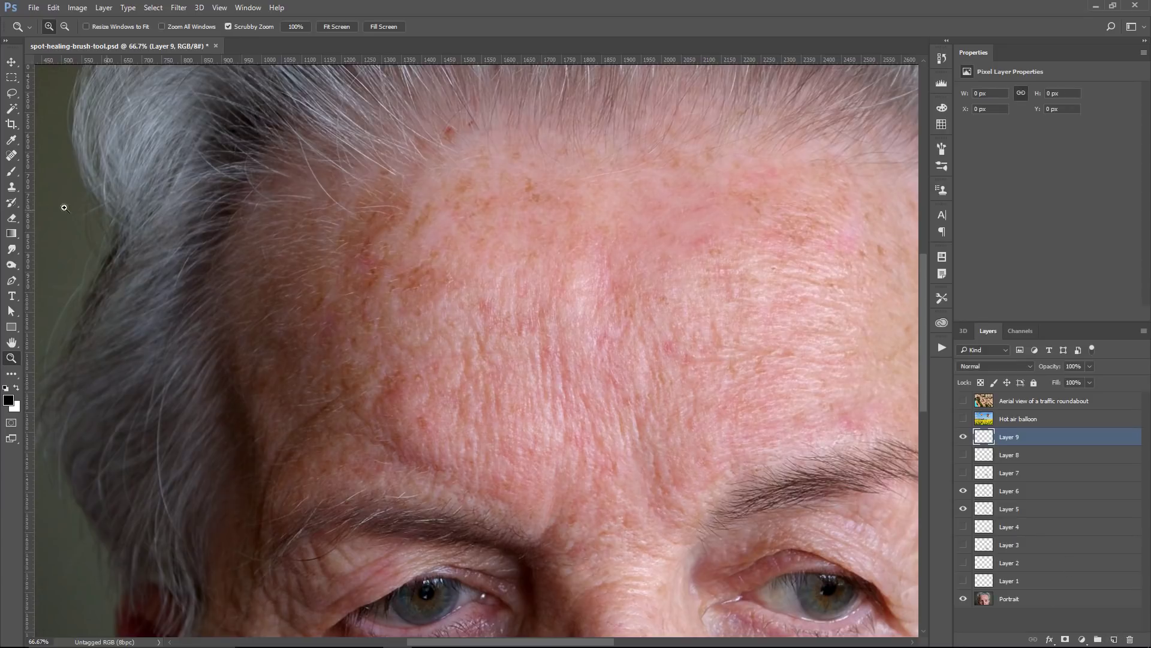
left_click(11, 157)
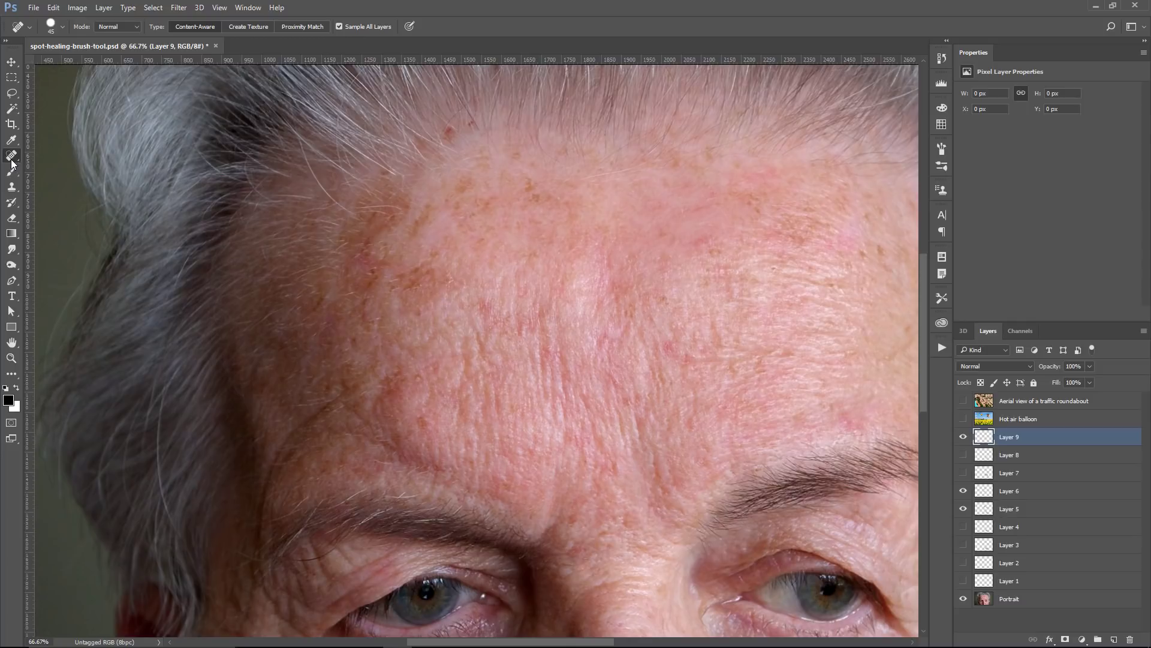
left_click(124, 29)
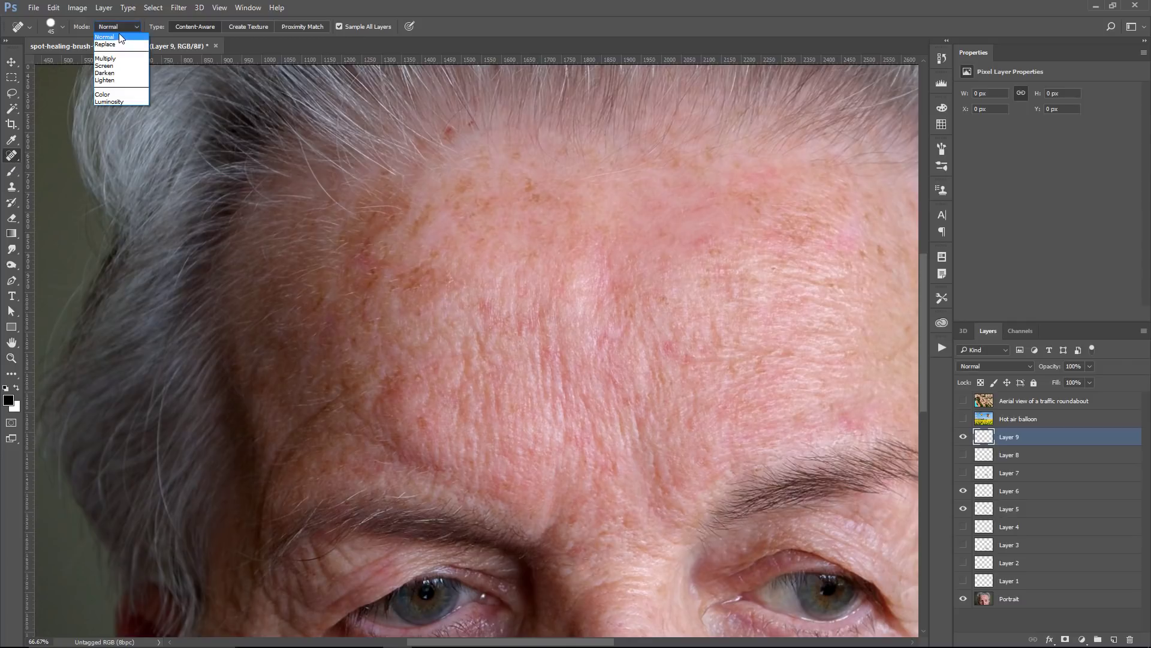
left_click(112, 80)
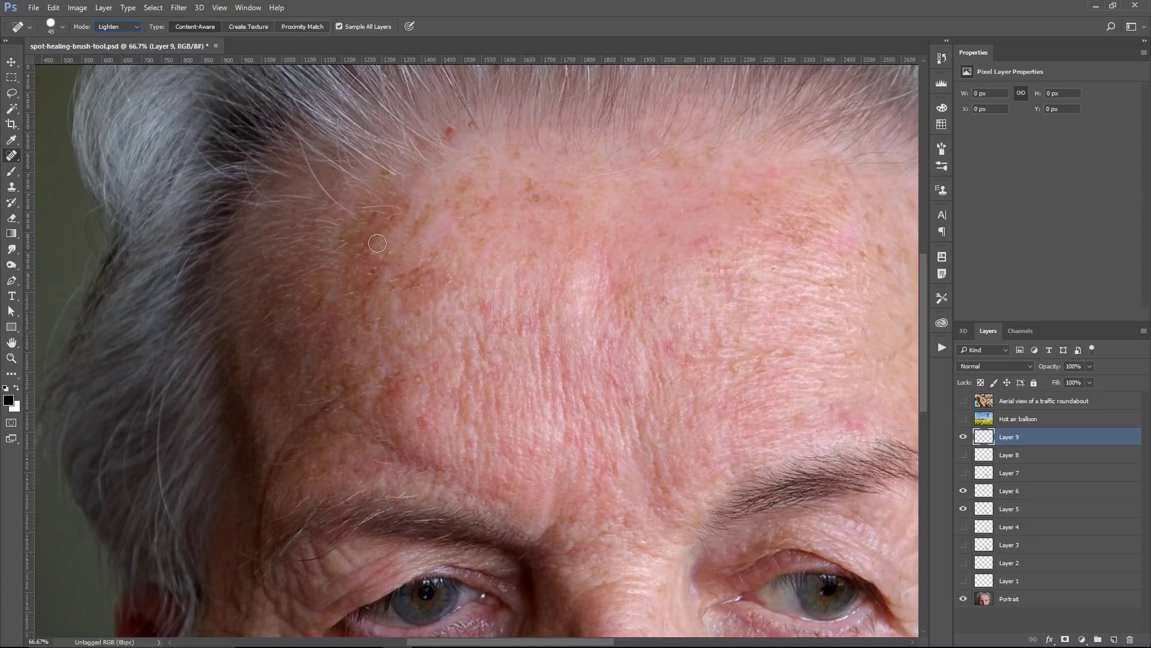
Step: Heal the temple wrinkles on Layer 9, comparing against the unhealed skin
left_click(361, 281)
mouse_move(350, 253)
left_mouse_down()
mouse_move(409, 222)
mouse_move(409, 186)
left_mouse_up()
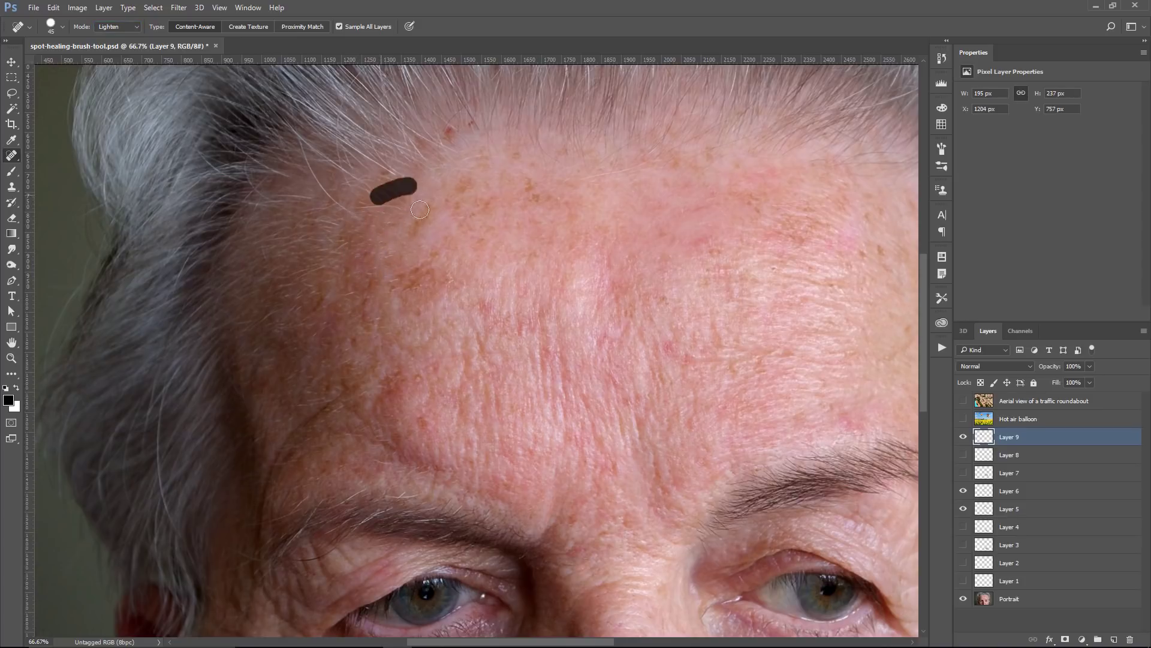
left_click_drag(390, 287, 451, 264)
mouse_move(346, 311)
left_mouse_down()
mouse_move(390, 277)
mouse_move(367, 278)
left_mouse_up()
left_click_drag(316, 342, 329, 332)
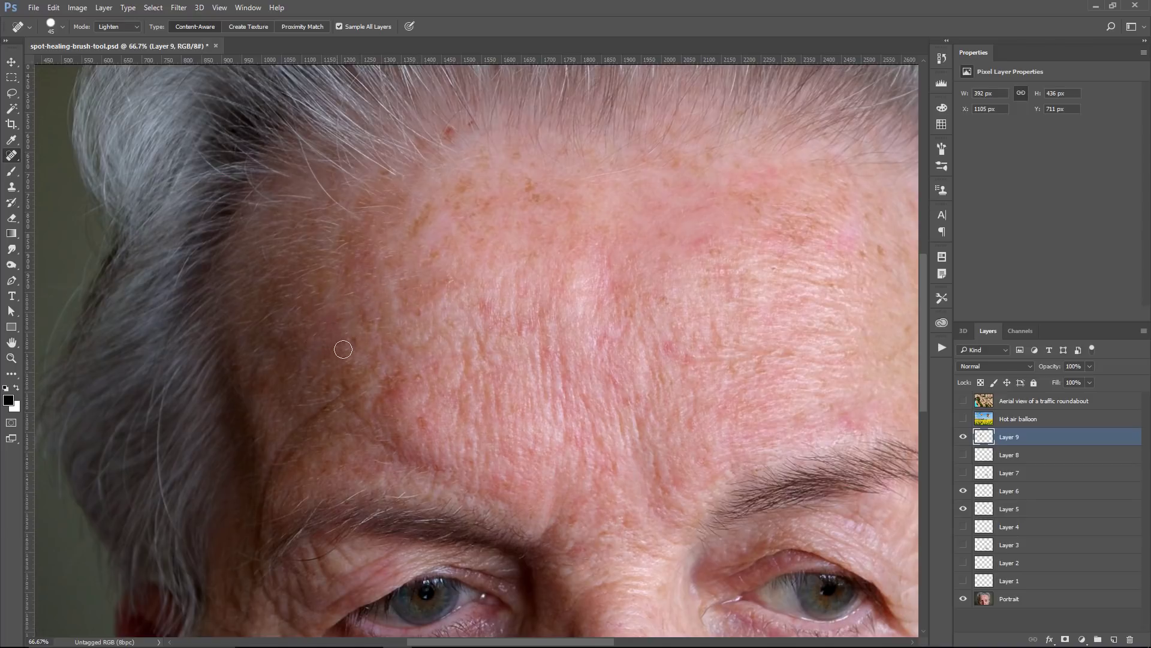
left_click_drag(320, 377, 354, 361)
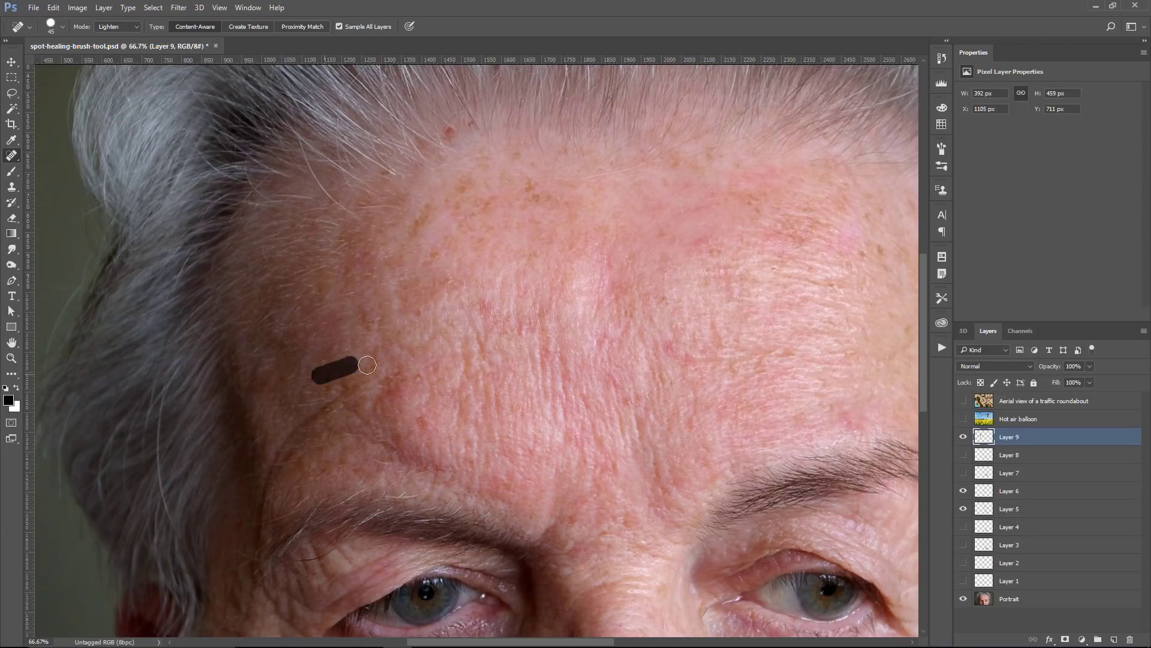
left_click(963, 437)
left_click(964, 437)
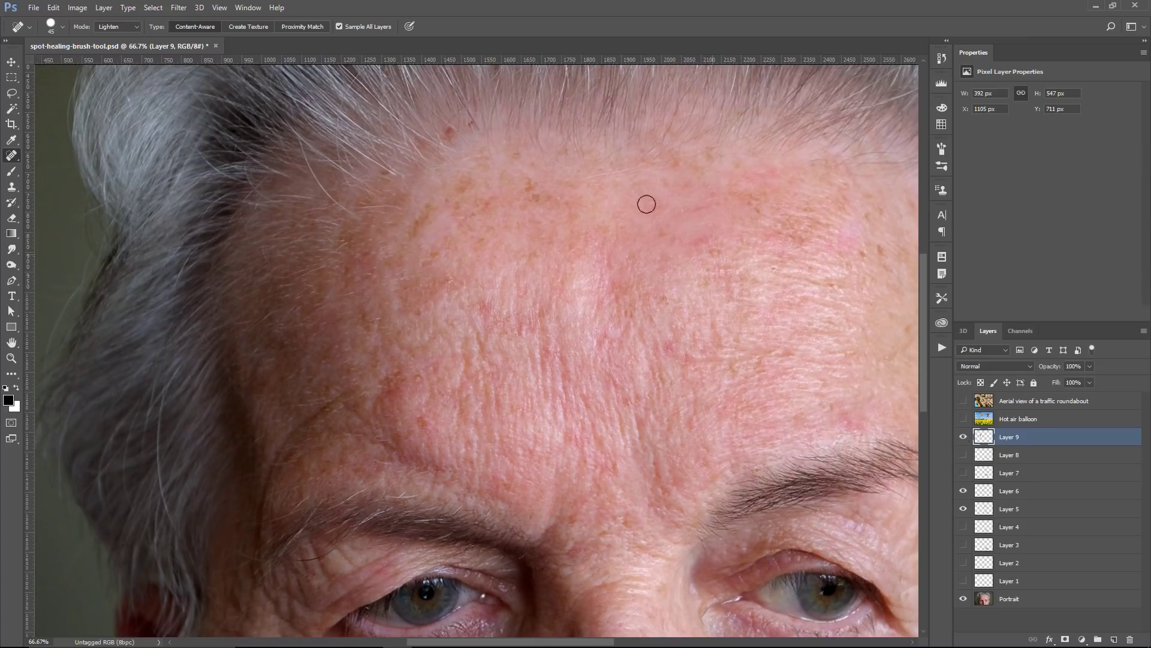
Step: Heal the hairline and forehead wrinkles, keeping the healing mode on Lighten
left_click_drag(442, 133, 464, 130)
mouse_move(379, 391)
left_mouse_down()
mouse_move(398, 373)
mouse_move(436, 376)
left_mouse_up()
left_click(416, 419)
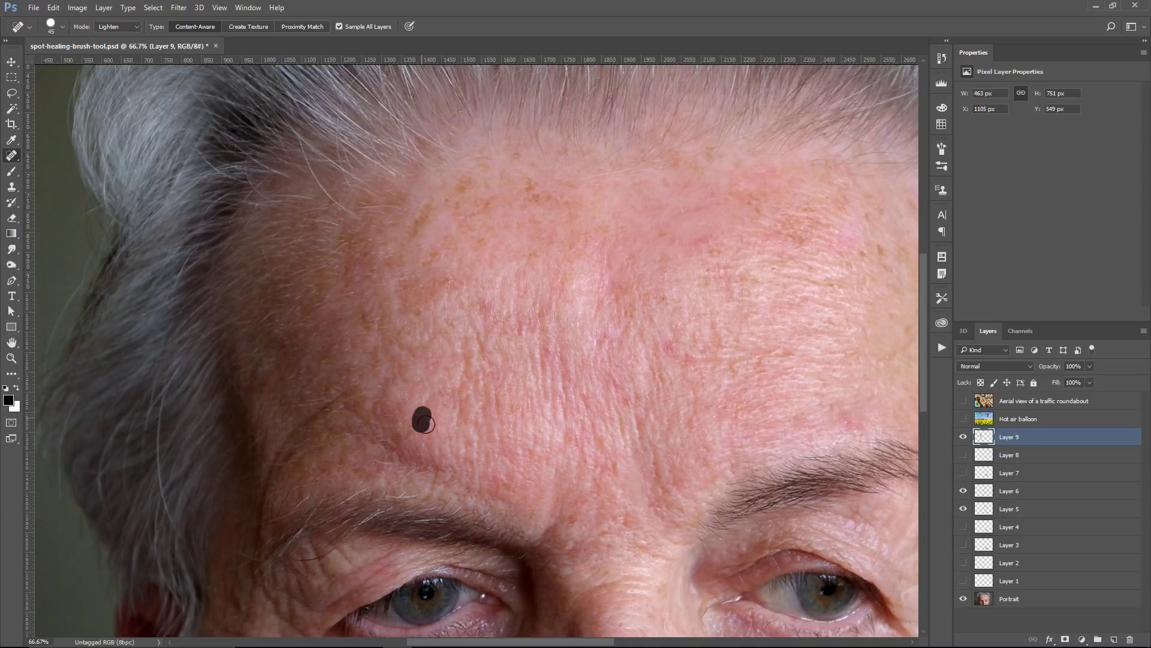
left_click_drag(355, 439, 489, 483)
left_click(374, 454)
left_click_drag(357, 459, 379, 466)
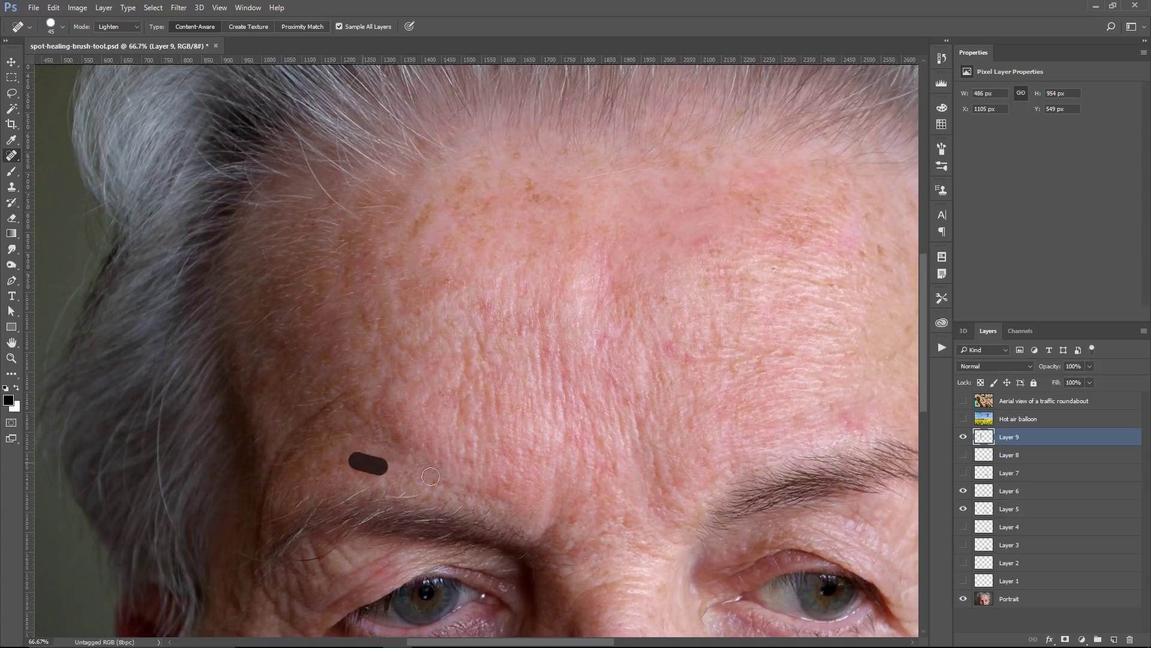
left_click_drag(354, 399, 403, 424)
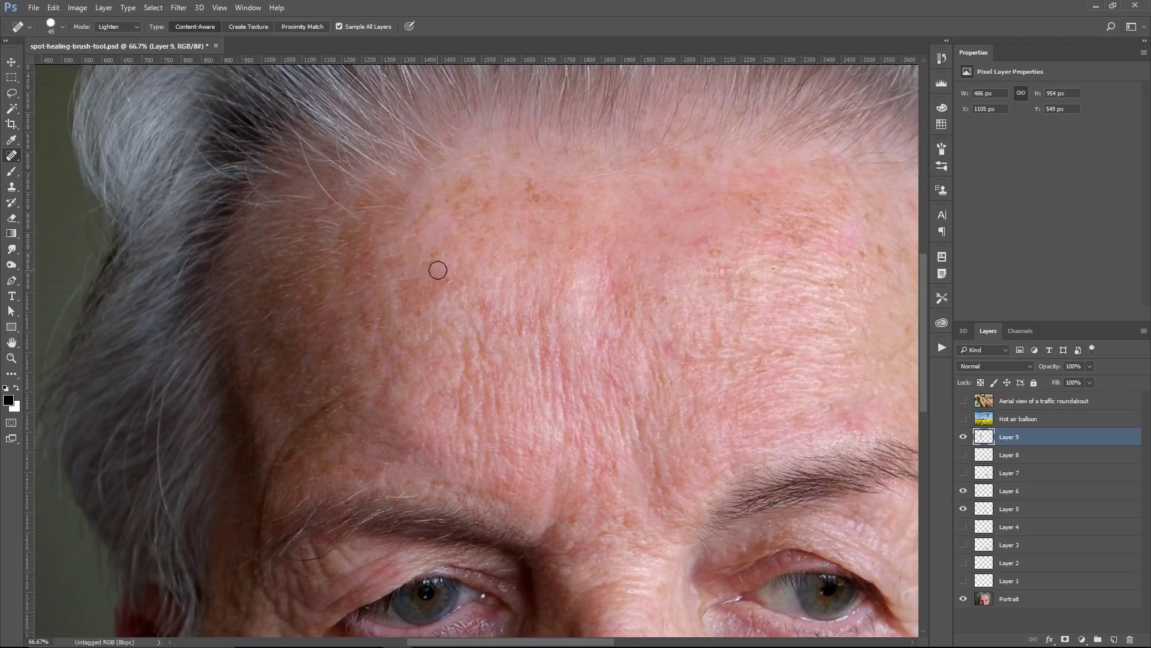
left_click(131, 28)
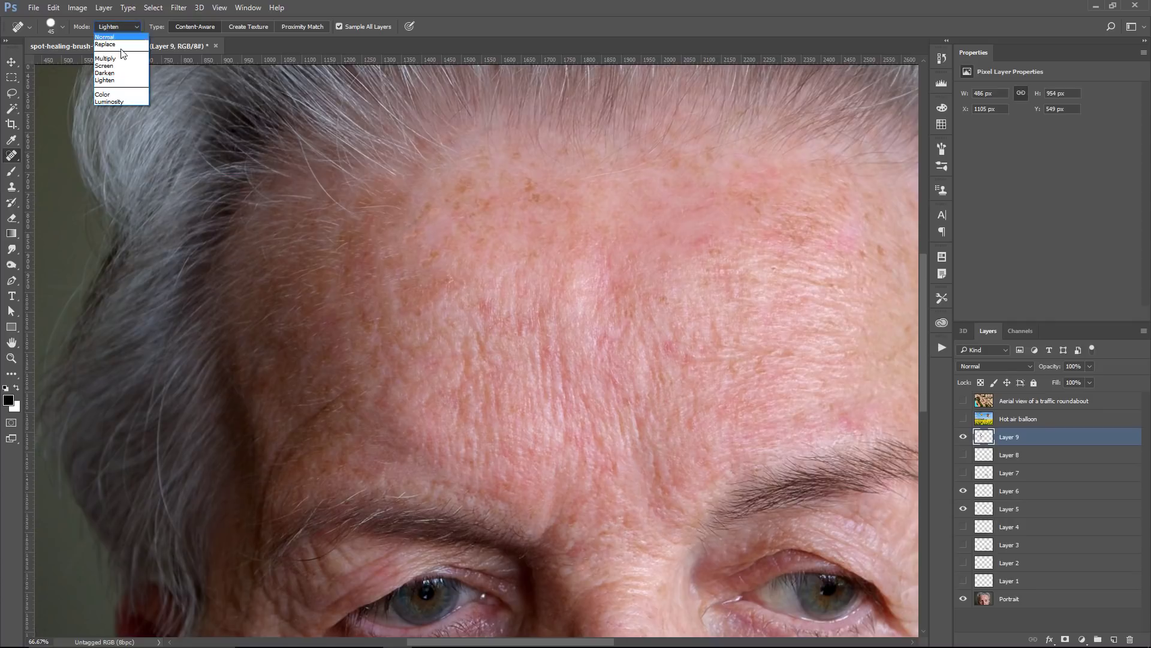
left_click(120, 80)
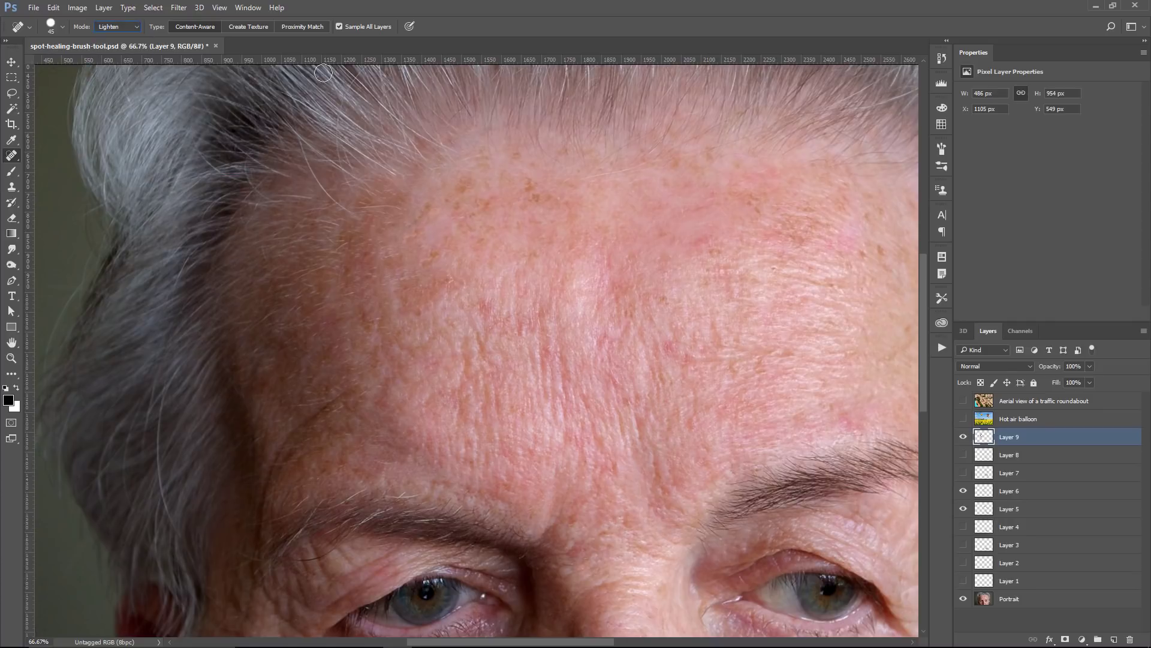
Step: Show and select the Hot air balloon layer and fit the photo on screen
left_click(963, 419)
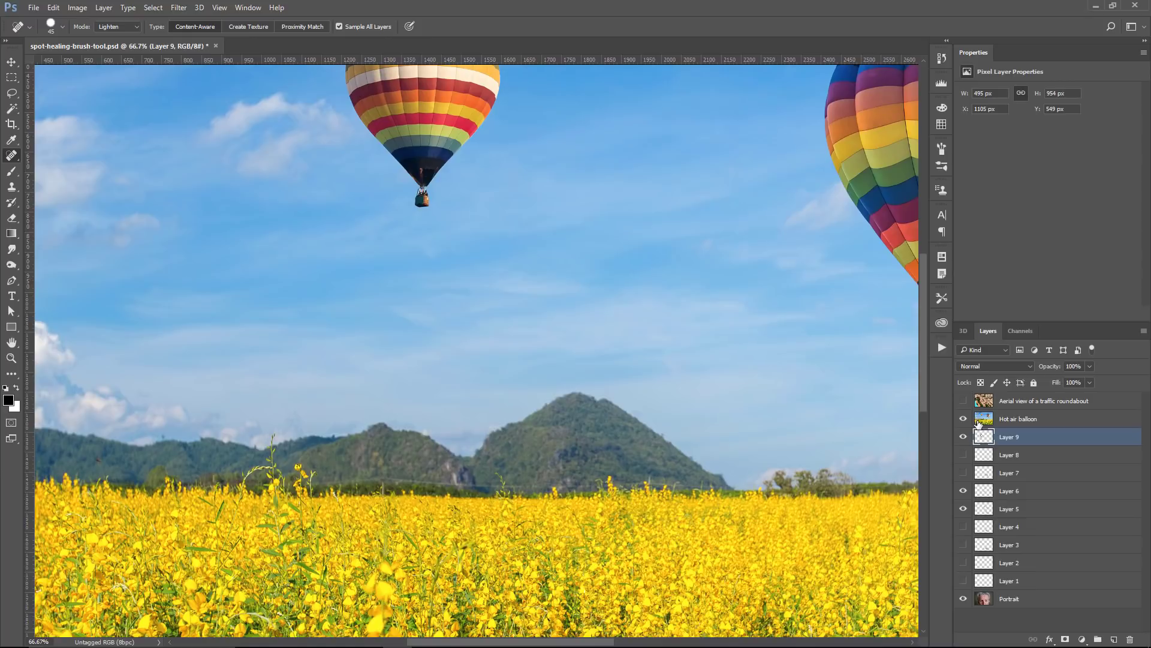
left_click(981, 419)
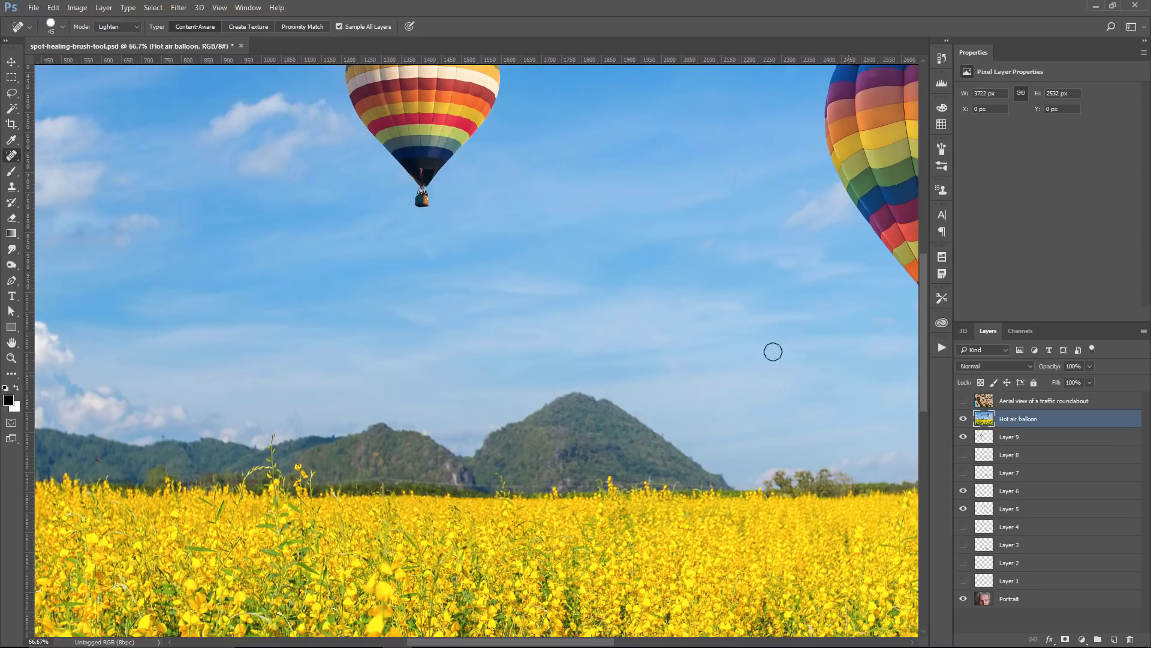
double_click(11, 343)
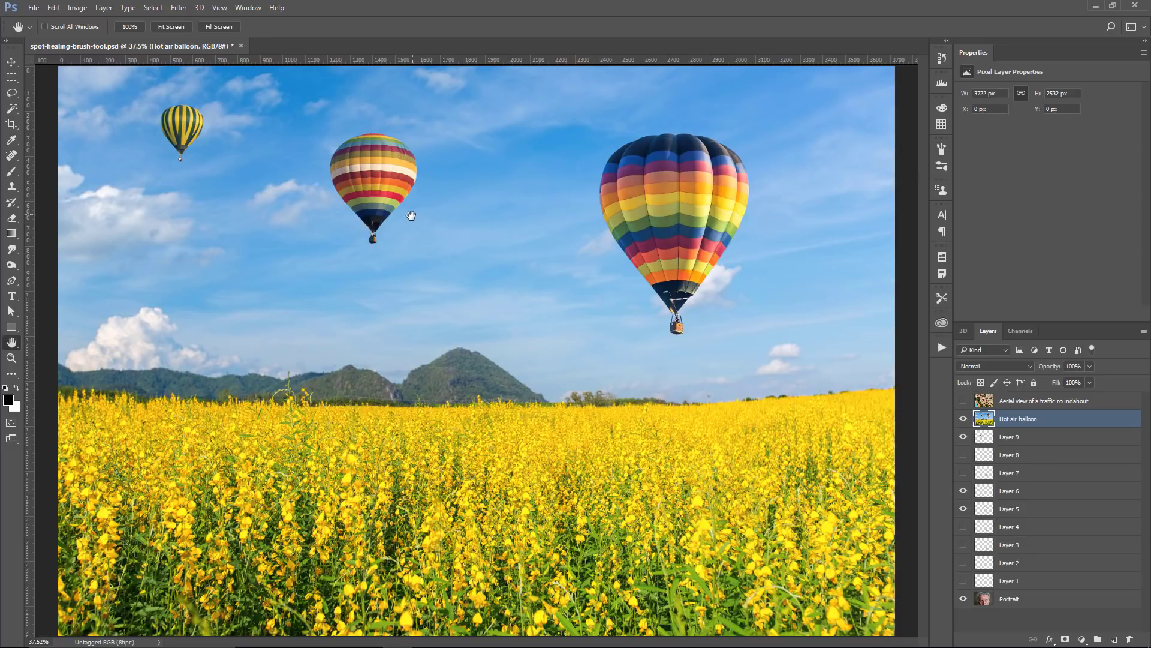
Step: On a new layer, paint out the middle balloon with a 175 px Spot Healing Brush in Normal mode
left_click(13, 157)
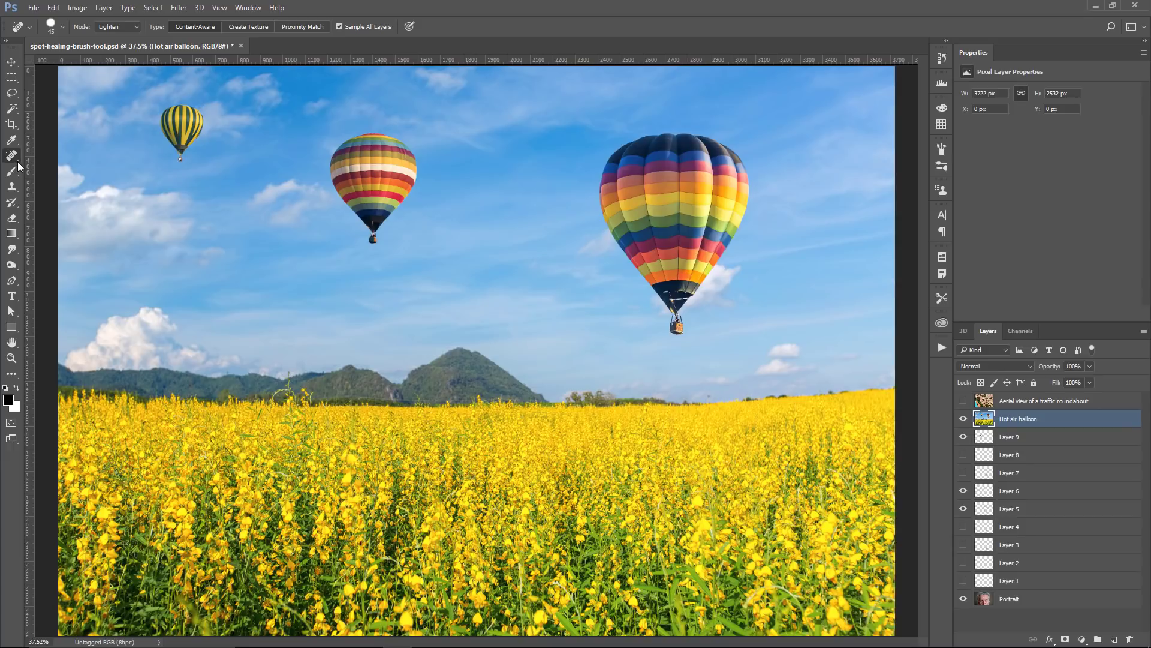
left_click(115, 26)
left_click(110, 39)
left_click(1111, 639)
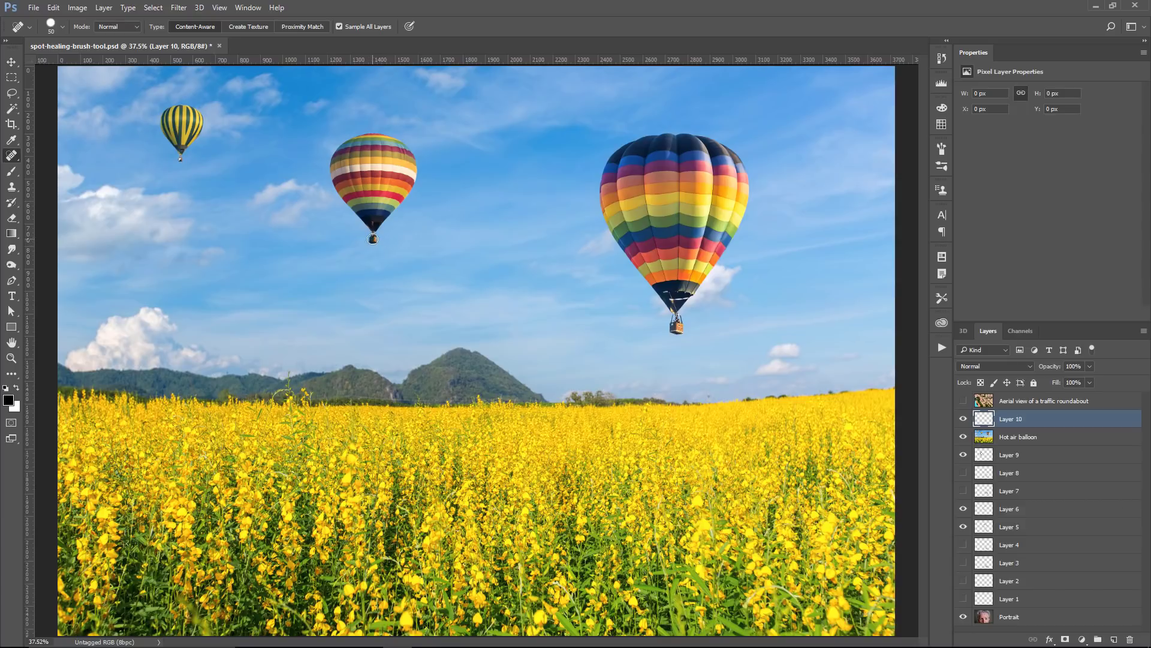
key("bracketright")
key("bracketright")
key("bracketright")
key("bracketright")
key("bracketright")
key("bracketright")
key("bracketright")
key("bracketright")
mouse_move(373, 237)
left_mouse_down()
mouse_move(360, 207)
mouse_move(391, 202)
mouse_move(402, 186)
mouse_move(370, 164)
mouse_move(336, 187)
mouse_move(400, 174)
mouse_move(384, 145)
mouse_move(352, 163)
mouse_move(426, 192)
left_mouse_up()
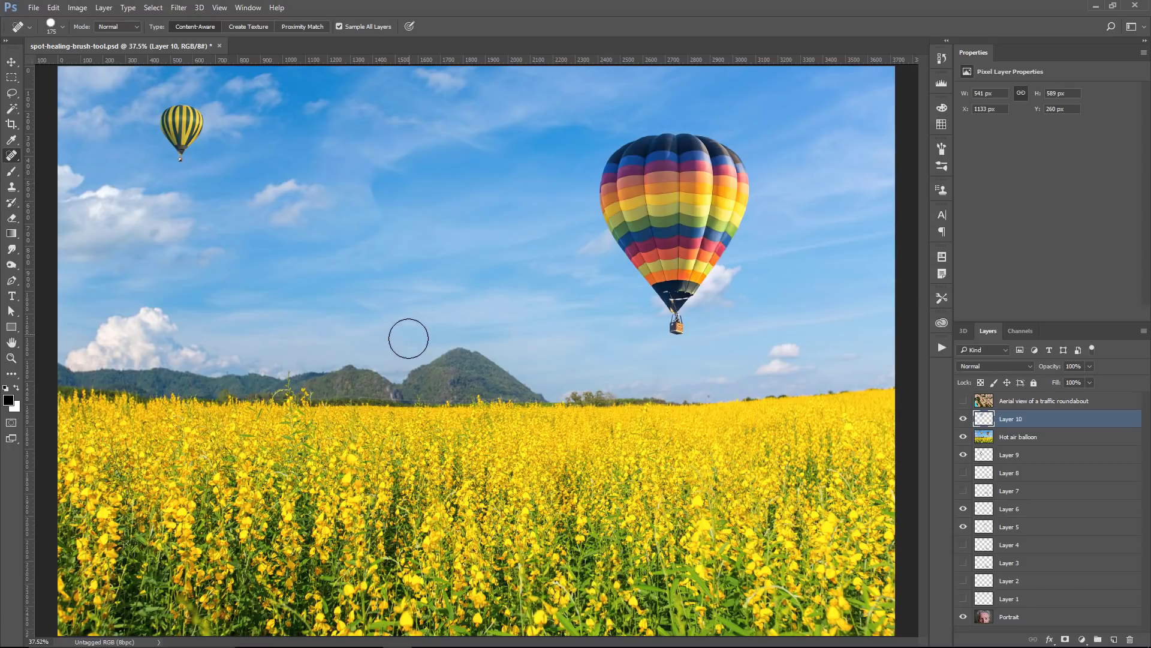
Step: Show and select the Aerial view layer and add a new Layer 11 above it
left_click(963, 401)
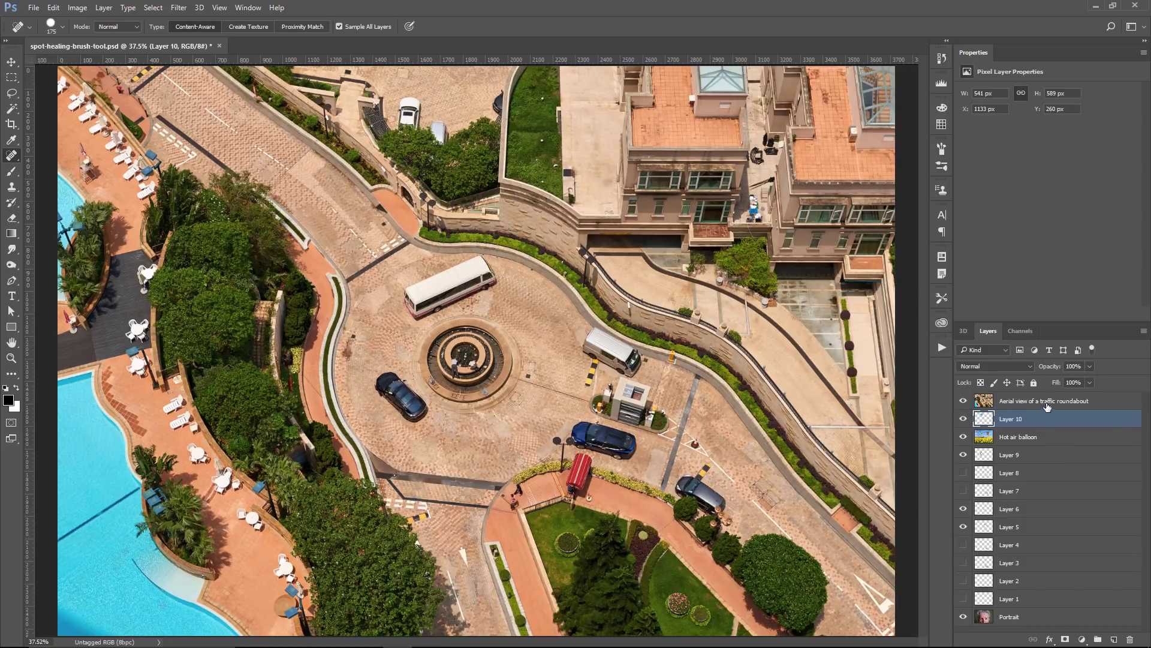
left_click(1047, 407)
left_click(1113, 640)
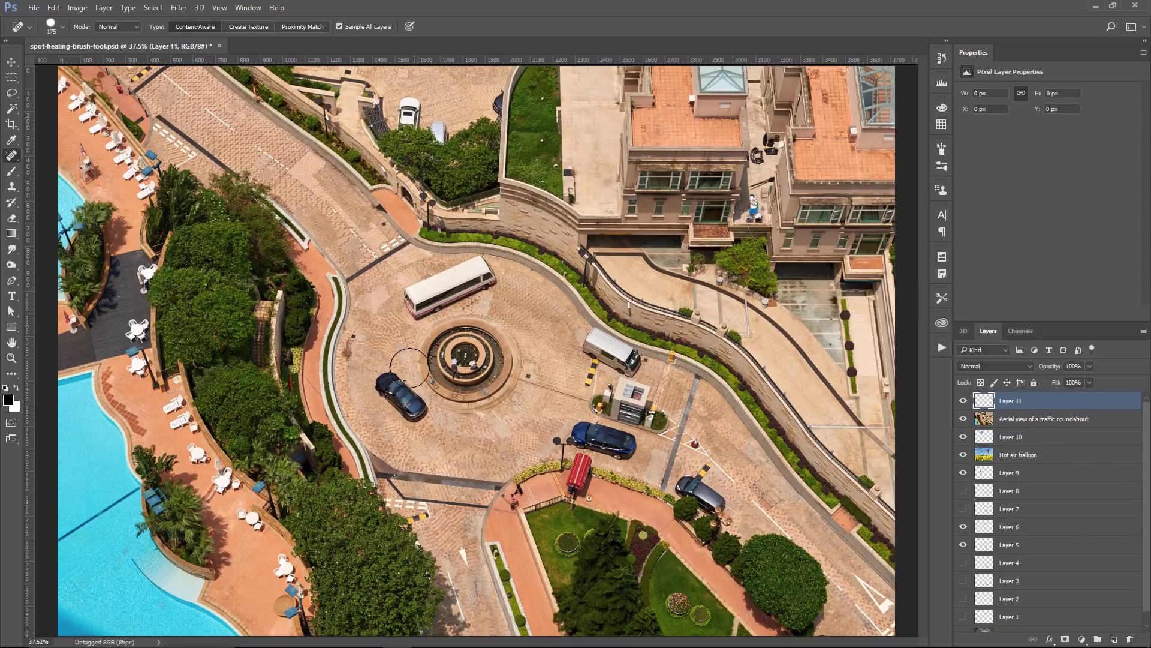
Step: Heal away the dark car, the white bus, and a spot on the grey road line
left_click_drag(390, 381, 423, 420)
mouse_move(410, 300)
left_mouse_down()
mouse_move(443, 285)
mouse_move(415, 300)
mouse_move(484, 283)
mouse_move(449, 275)
left_mouse_up()
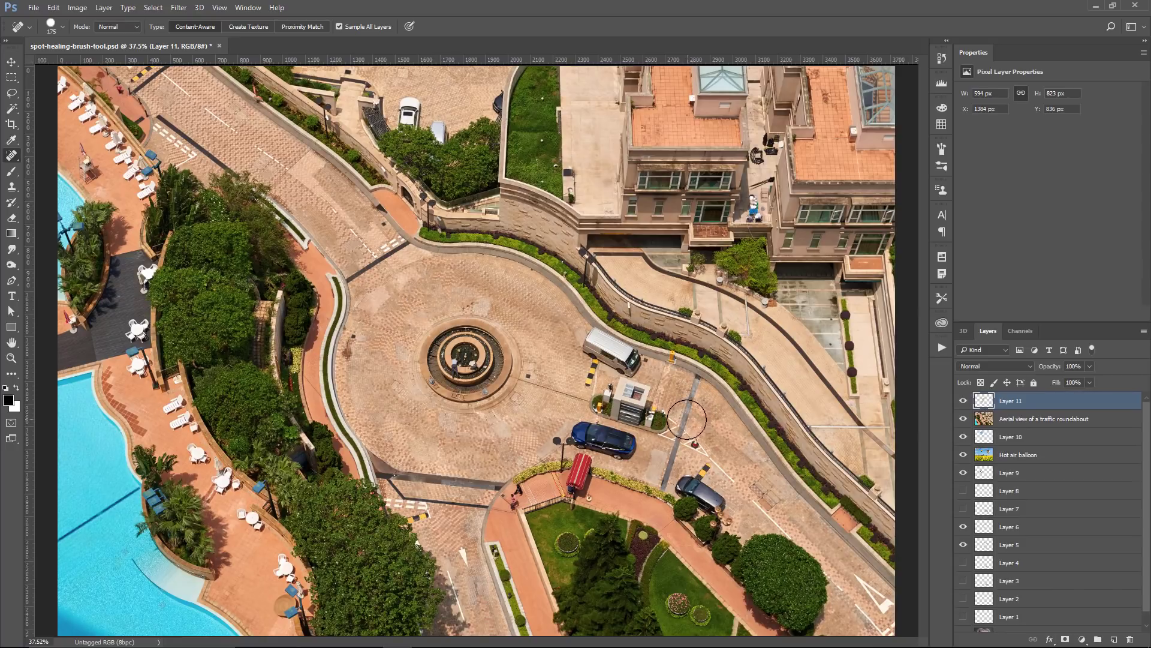
left_click(686, 420)
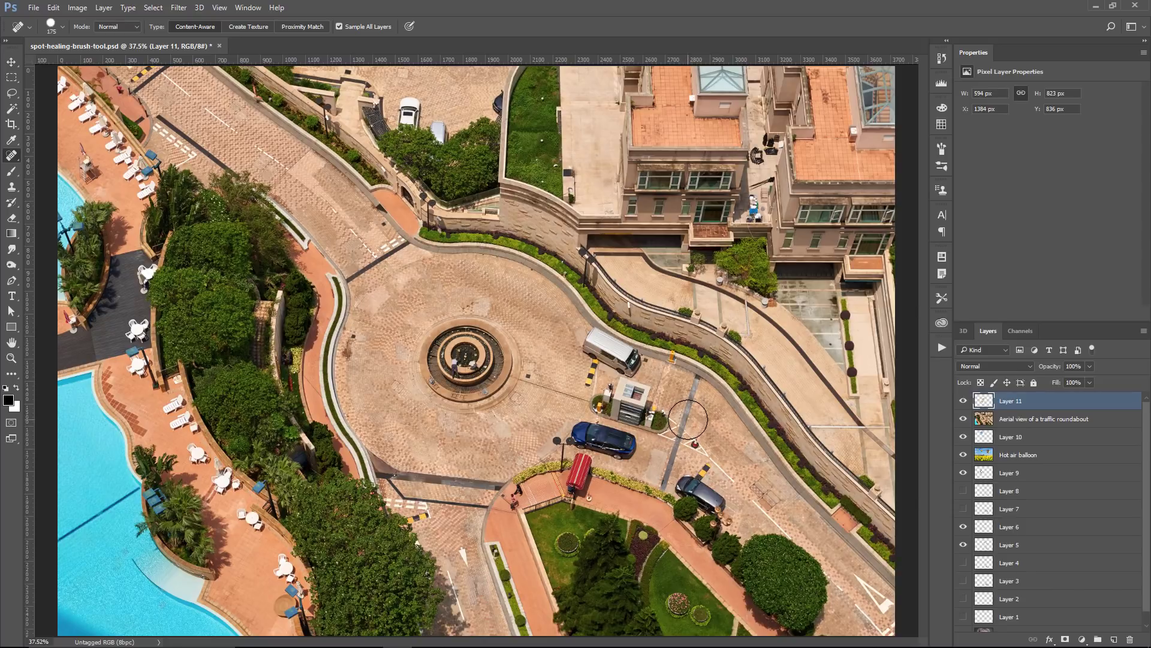